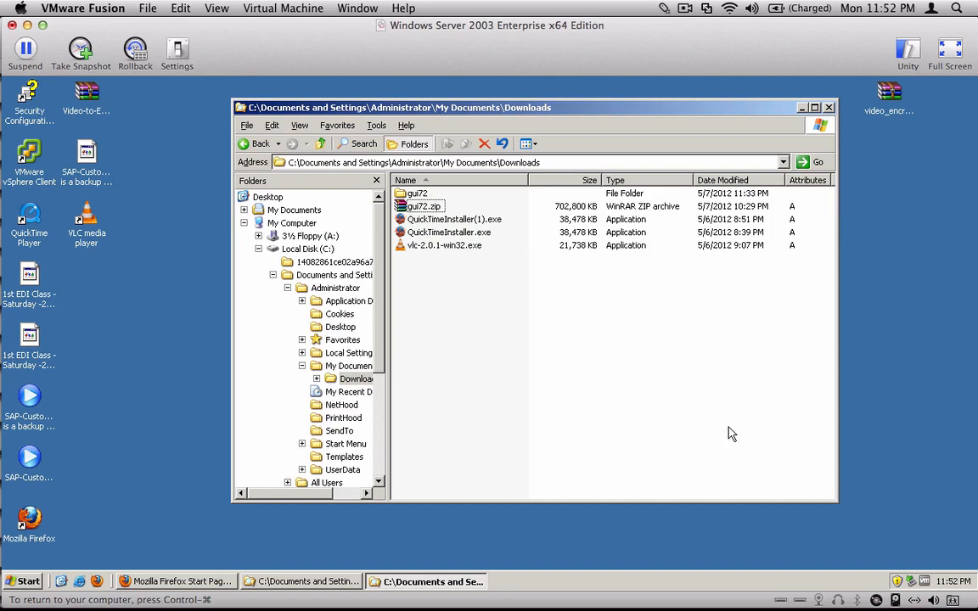
{"action": "key", "text": "ctrl+1"}
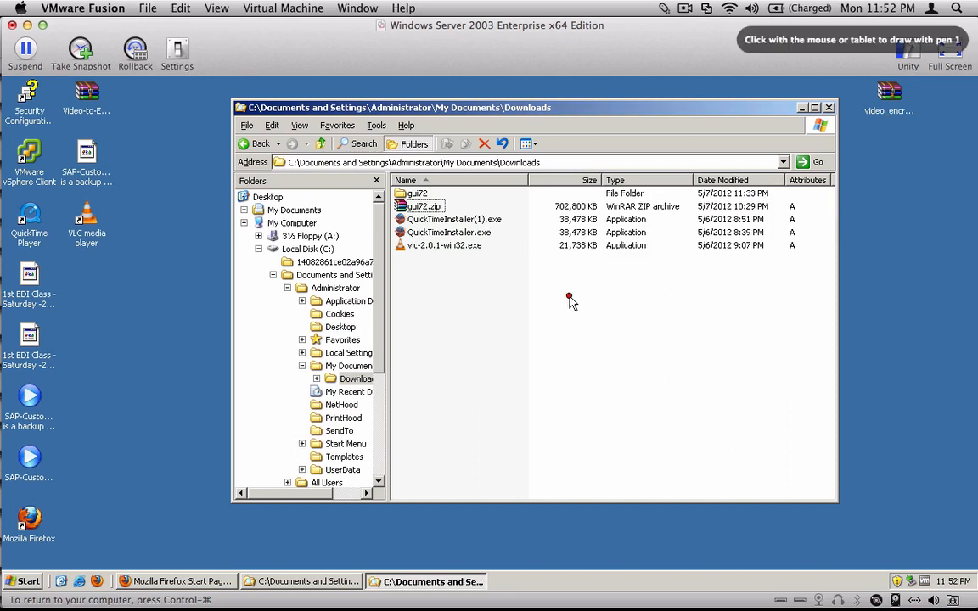
{"action": "left_click_drag", "start_coordinate": [490, 194], "coordinate": [452, 204]}
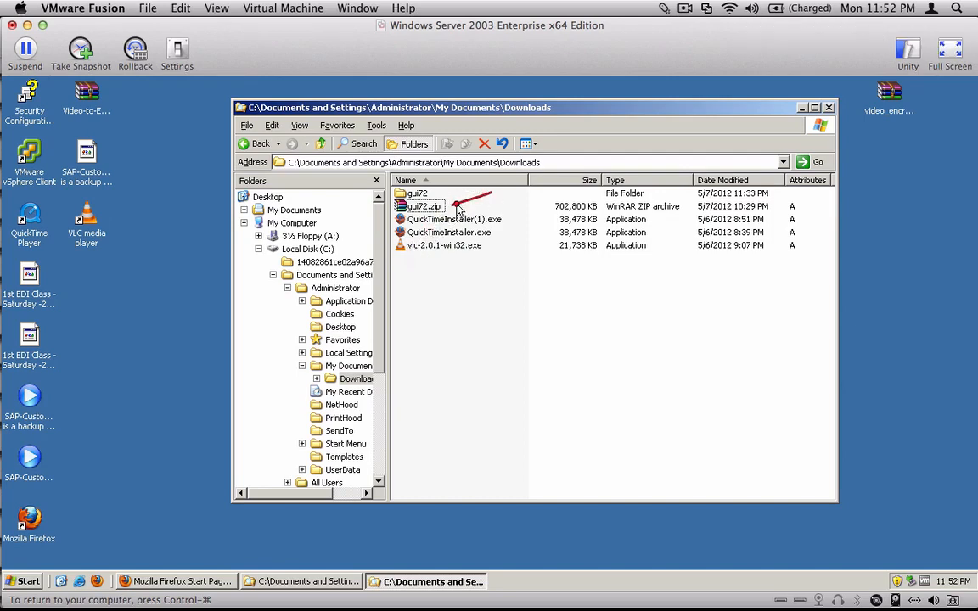
{"action": "mouse_move", "coordinate": [516, 168]}
{"action": "left_mouse_down"}
{"action": "mouse_move", "coordinate": [509, 182]}
{"action": "mouse_move", "coordinate": [586, 146]}
{"action": "mouse_move", "coordinate": [639, 149]}
{"action": "mouse_move", "coordinate": [683, 133]}
{"action": "mouse_move", "coordinate": [698, 114]}
{"action": "left_mouse_up"}
{"action": "left_click", "coordinate": [673, 122]}
{"action": "left_click", "coordinate": [662, 130]}
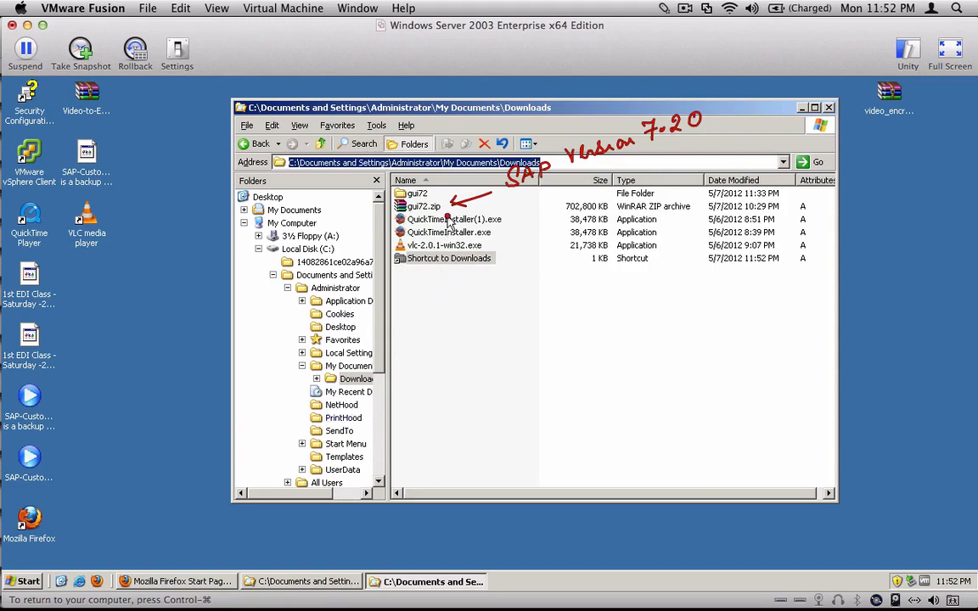
{"action": "left_click_drag", "start_coordinate": [431, 180], "coordinate": [434, 191]}
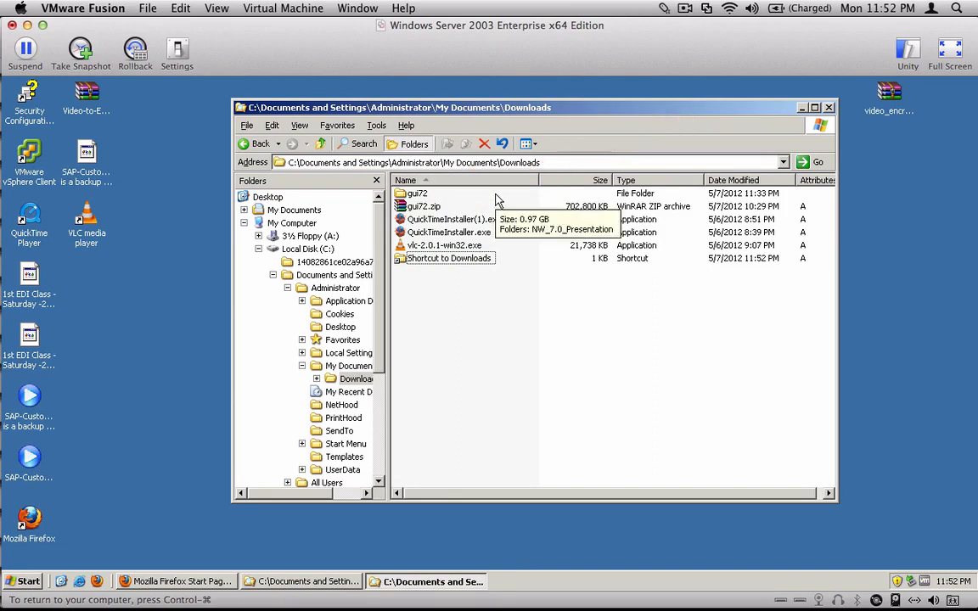
Open the WIN32 folder at gui72\NW_7.0_Presentation\PRES1\GUI\WINDOWS inside Downloads.
{"action": "double_click", "coordinate": [407, 195]}
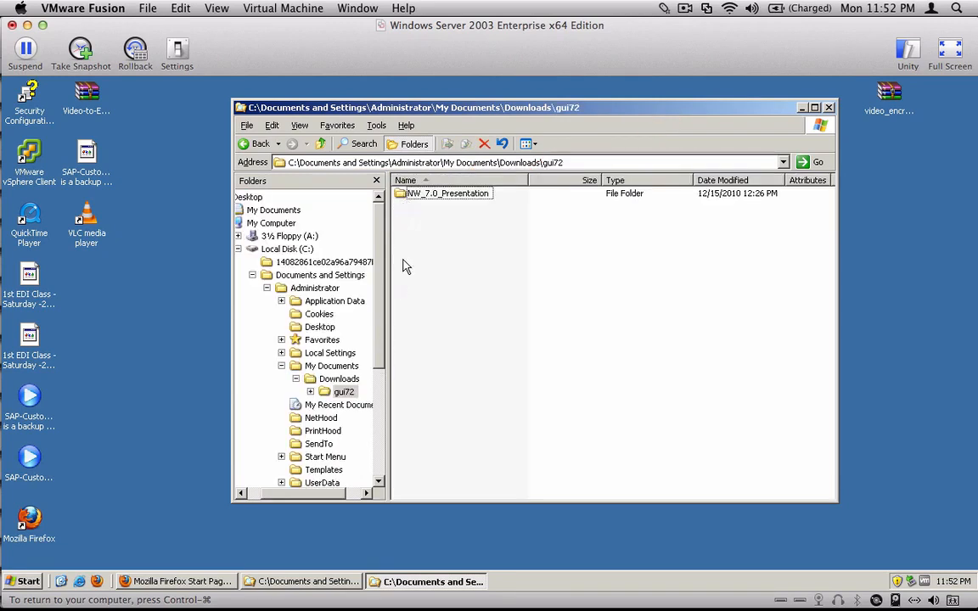
{"action": "mouse_move", "coordinate": [403, 201]}
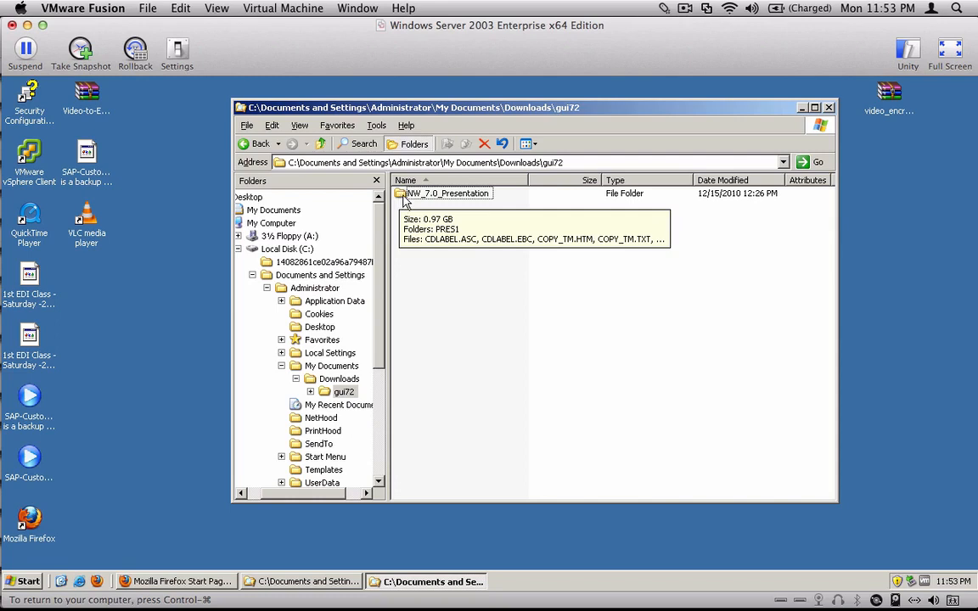
{"action": "double_click", "coordinate": [405, 197]}
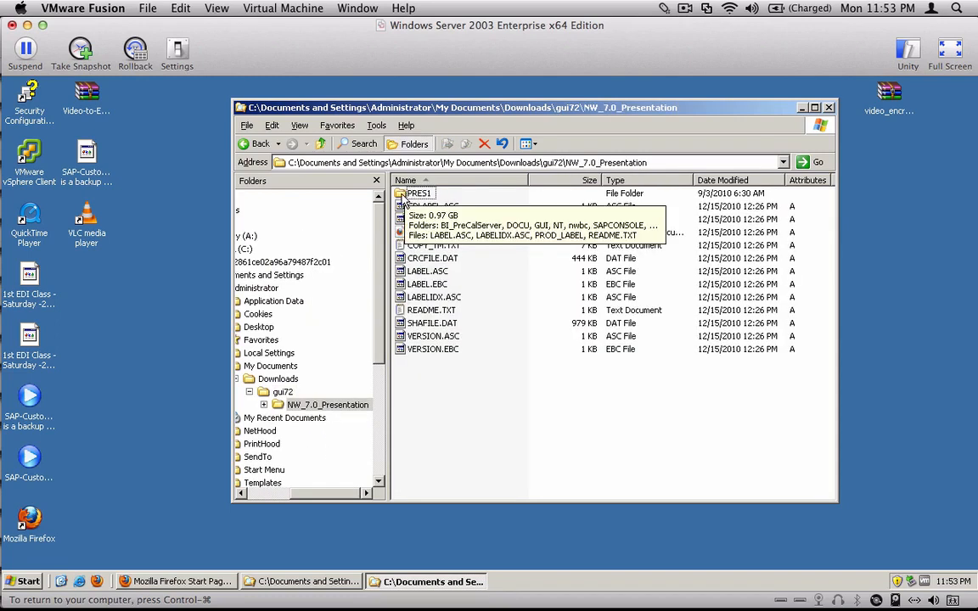
{"action": "double_click", "coordinate": [405, 197]}
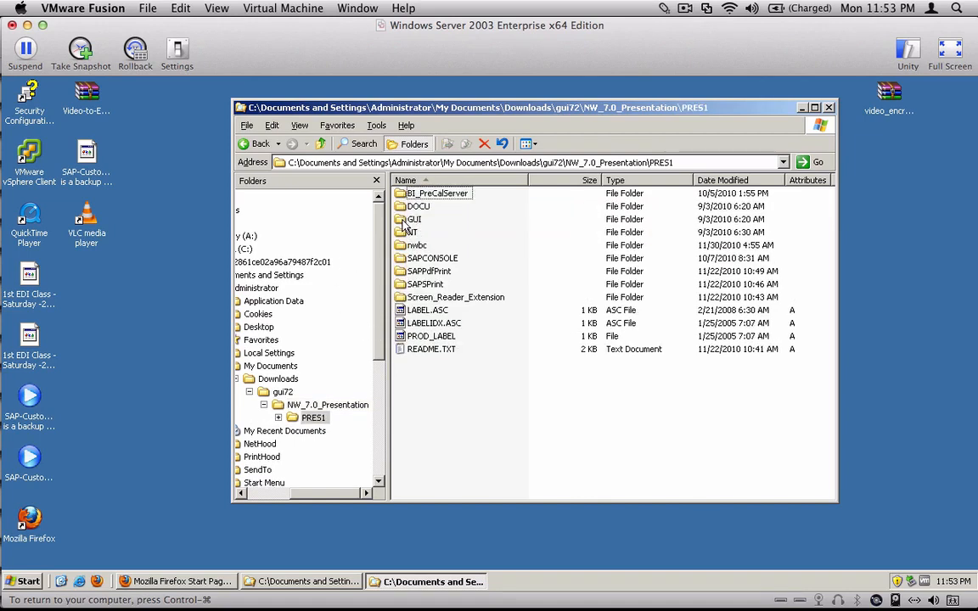
{"action": "double_click", "coordinate": [405, 220]}
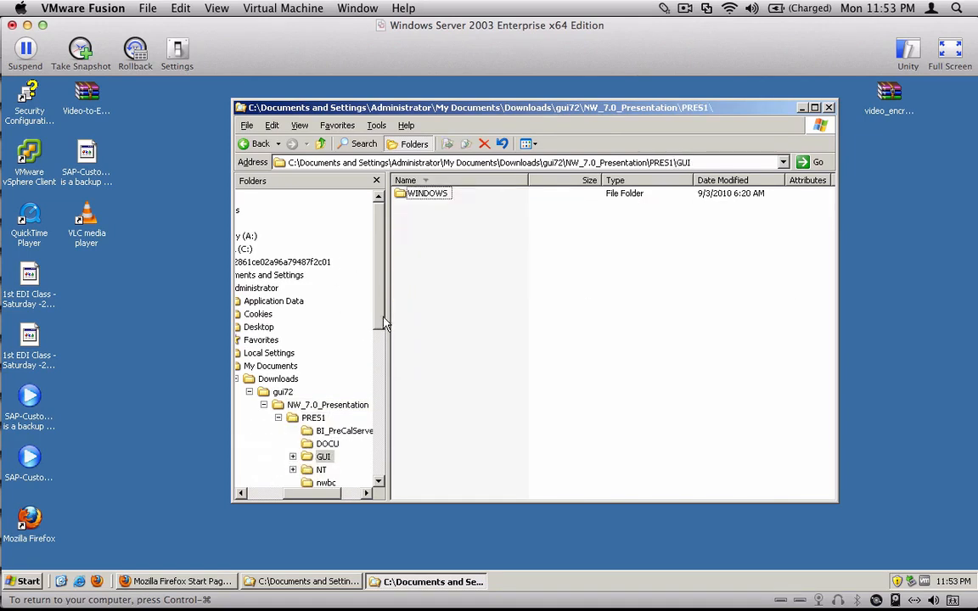
{"action": "double_click", "coordinate": [406, 195]}
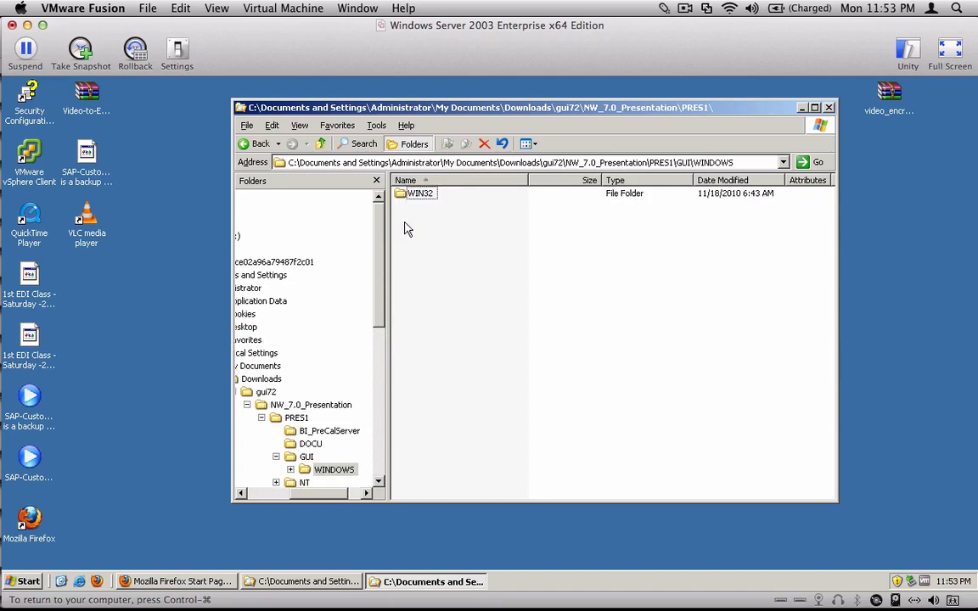
{"action": "double_click", "coordinate": [405, 194]}
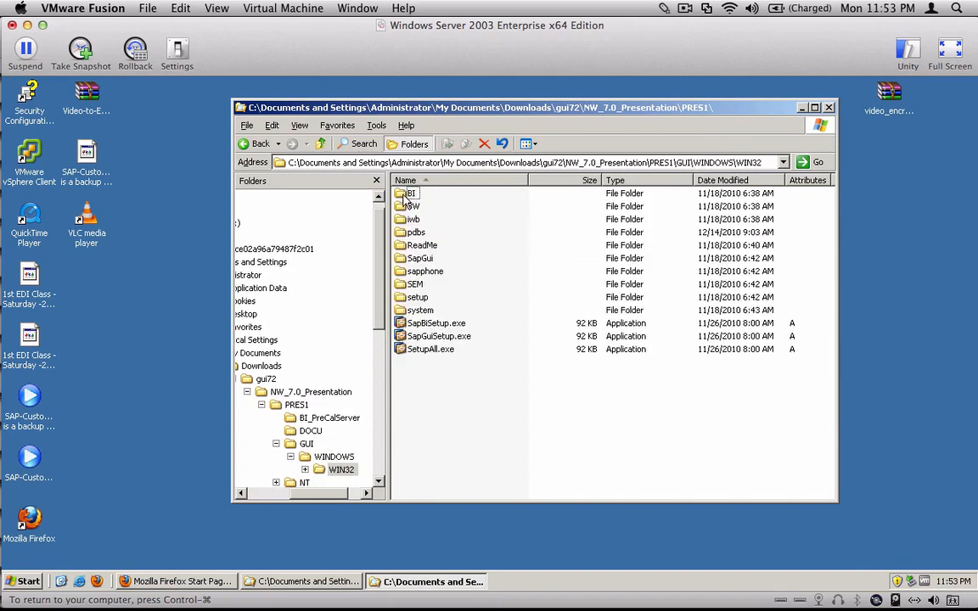
Launch the SetupAll.exe installer from the WIN32 folder.
{"action": "left_click", "coordinate": [404, 351]}
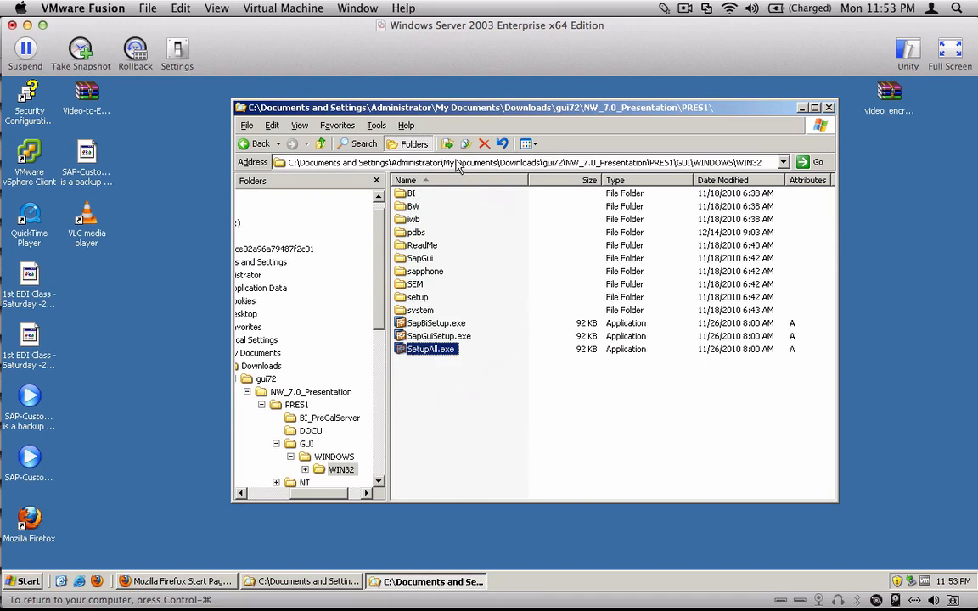
{"action": "left_click", "coordinate": [562, 162]}
{"action": "left_click", "coordinate": [562, 162]}
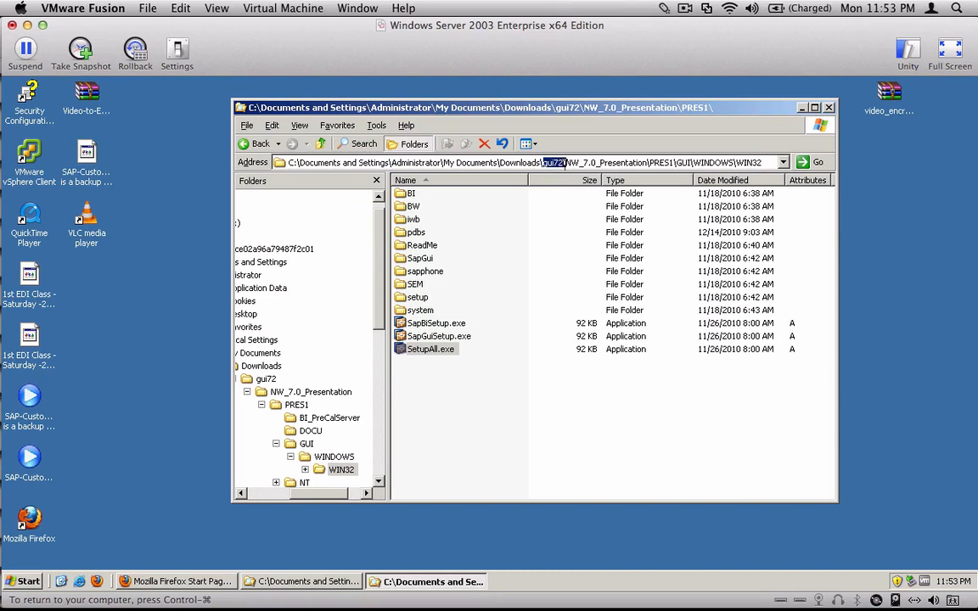
{"action": "left_click_drag", "start_coordinate": [562, 162], "coordinate": [779, 167]}
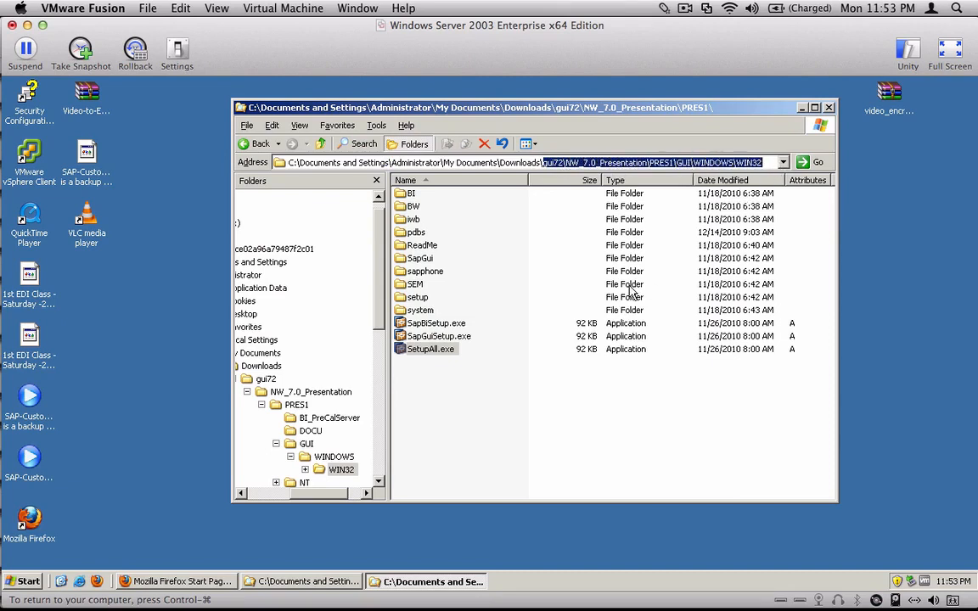
{"action": "left_click", "coordinate": [403, 352]}
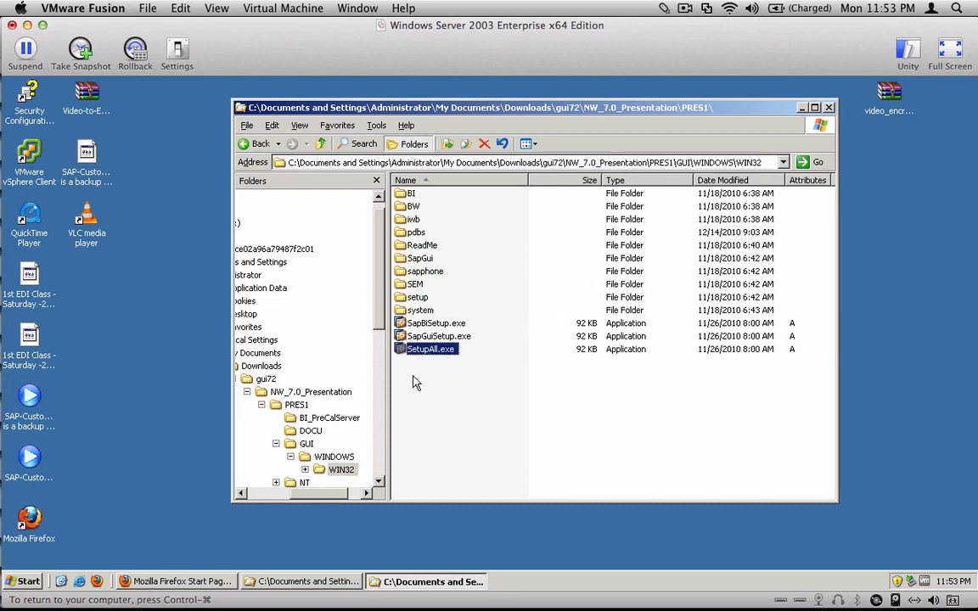
{"action": "double_click", "coordinate": [403, 352]}
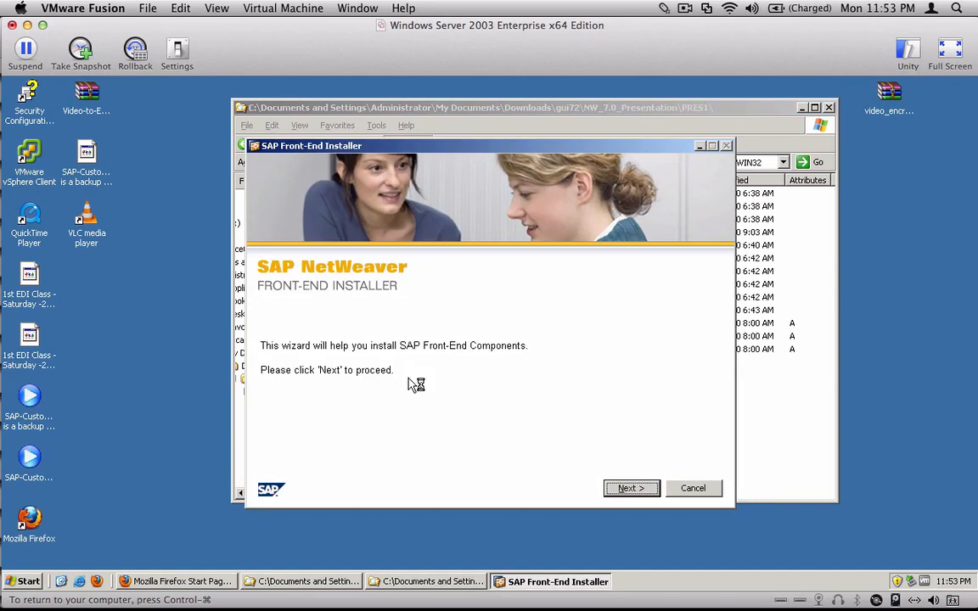
Install the SAP GUI for Windows 7.20 (Compilation 2) component and close the finished installer.
{"action": "left_click", "coordinate": [637, 490]}
{"action": "left_click", "coordinate": [281, 306]}
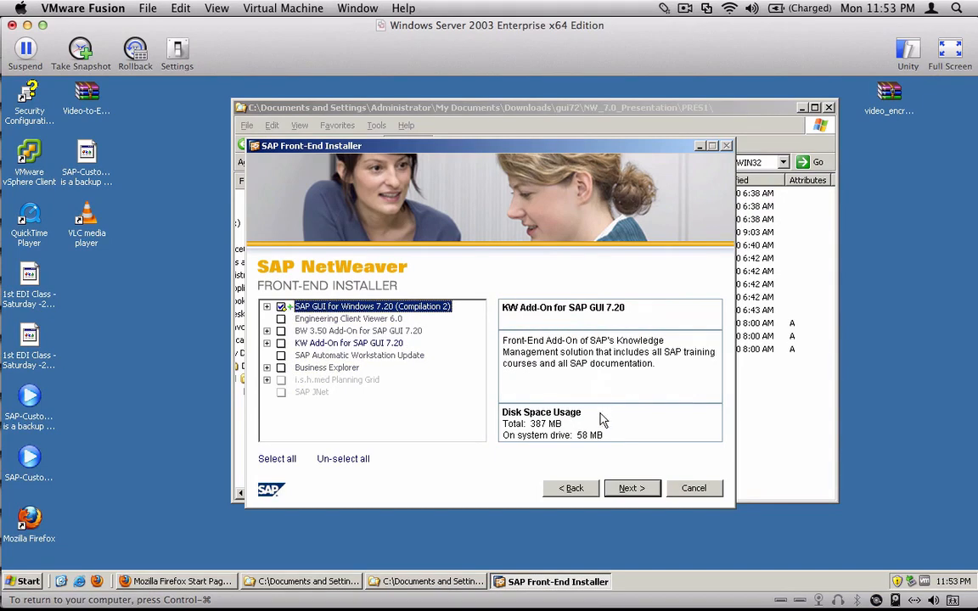
{"action": "left_click", "coordinate": [631, 489]}
{"action": "left_click", "coordinate": [627, 491]}
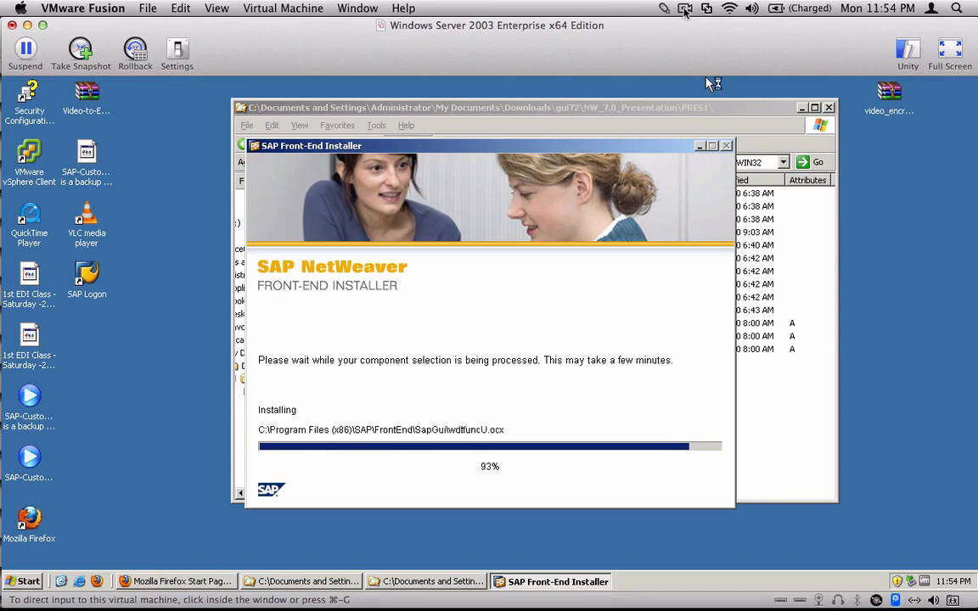
{"action": "left_click", "coordinate": [685, 9]}
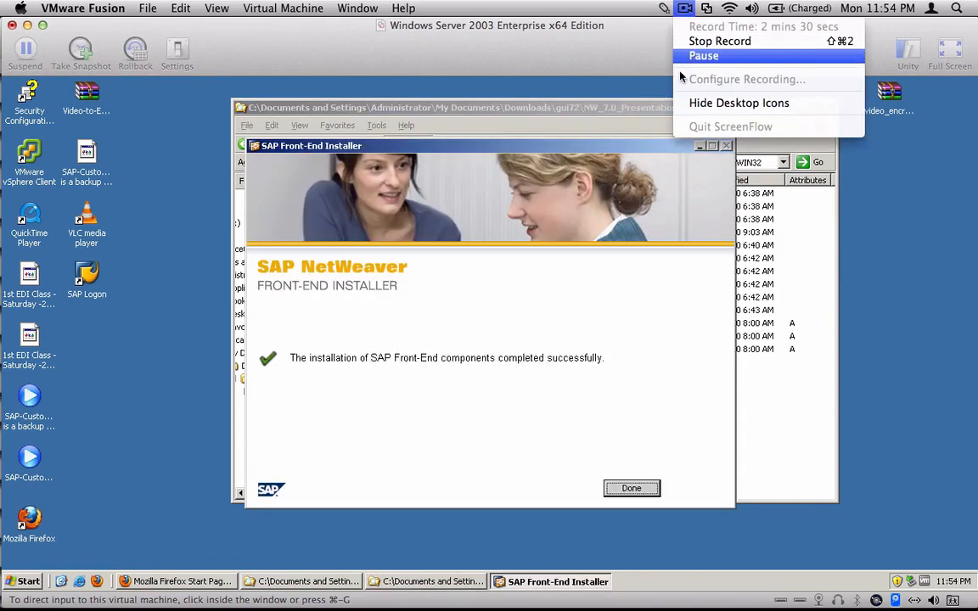
{"action": "left_click", "coordinate": [617, 290]}
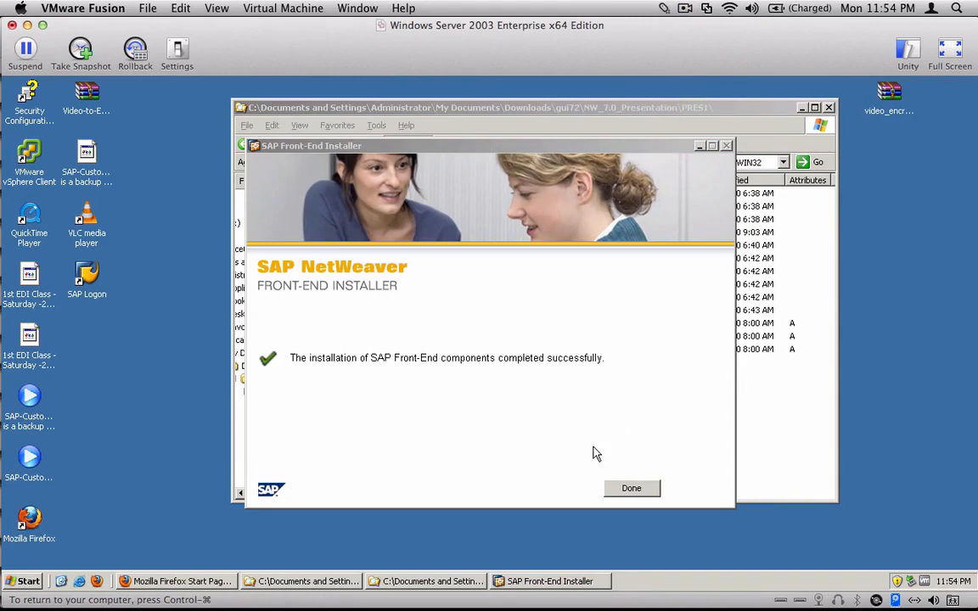
{"action": "left_click", "coordinate": [633, 489]}
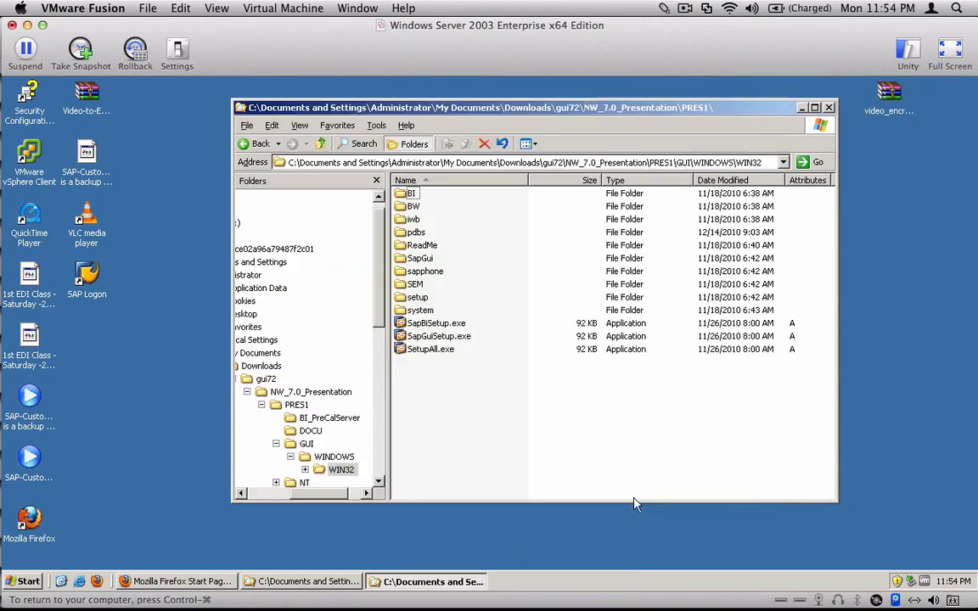
Close the WIN32 folder window and start SAP Logon from the SAP Front End program group.
{"action": "left_click", "coordinate": [829, 108]}
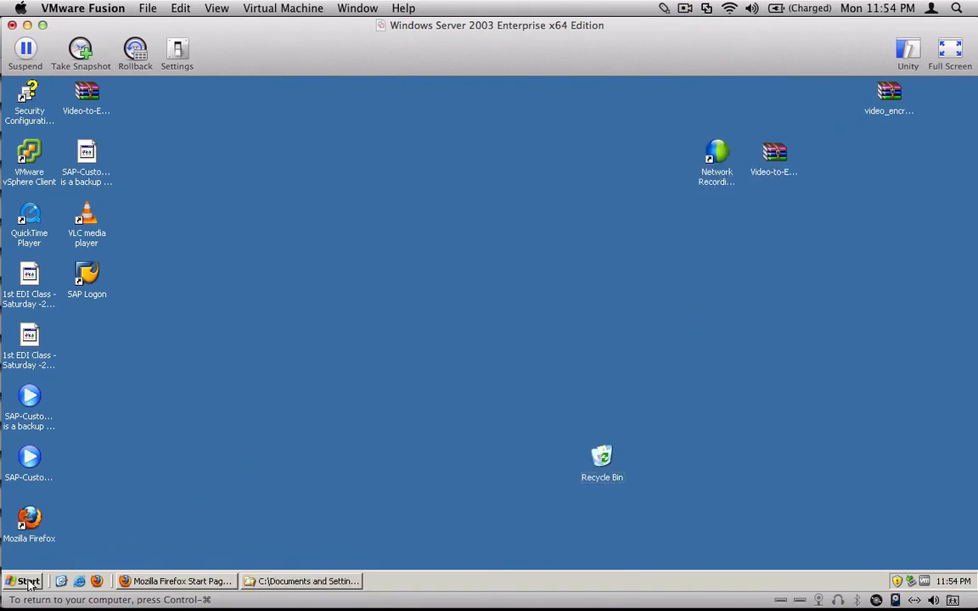
{"action": "left_click", "coordinate": [28, 582]}
{"action": "mouse_move", "coordinate": [71, 537]}
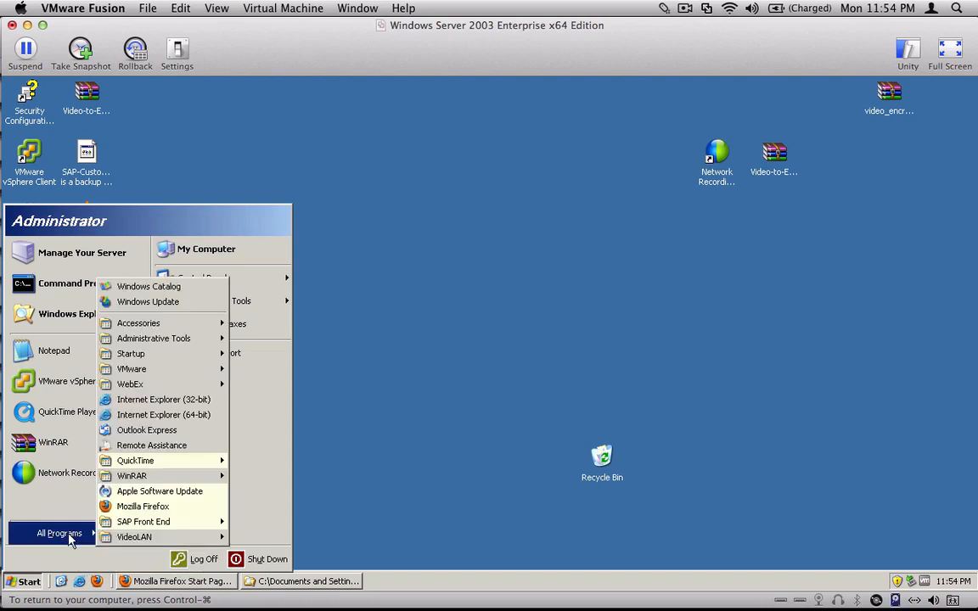
{"action": "mouse_move", "coordinate": [182, 527]}
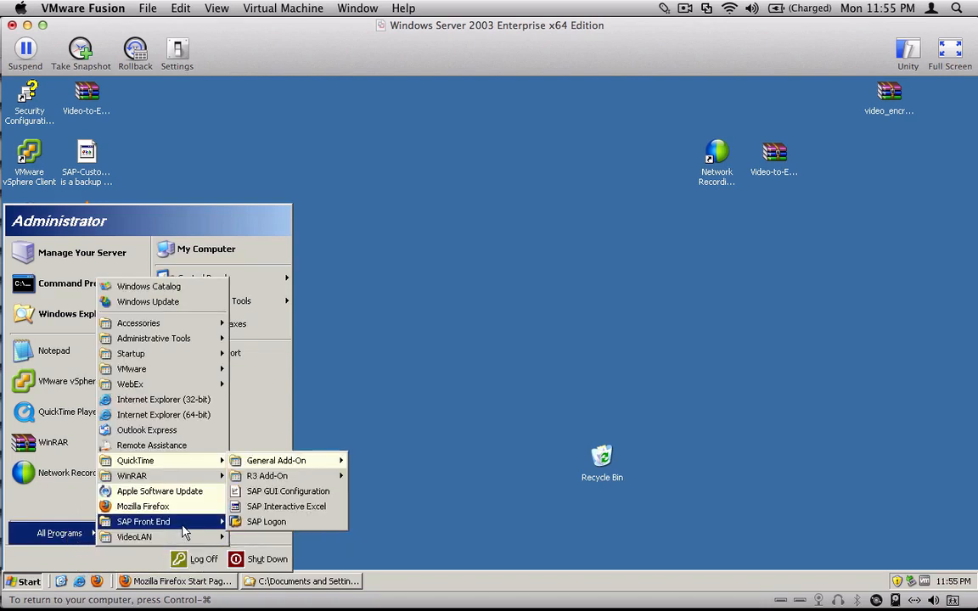
{"action": "left_click", "coordinate": [314, 530]}
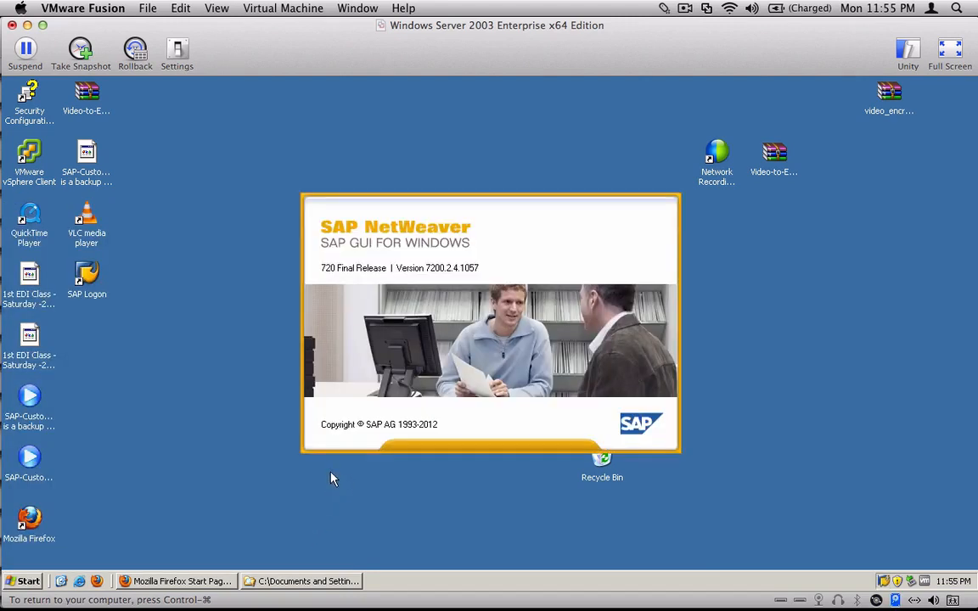
Move the SAP Logon 720 window clear of the desktop icons and select the SAP Logon shortcut.
{"action": "left_click", "coordinate": [85, 276]}
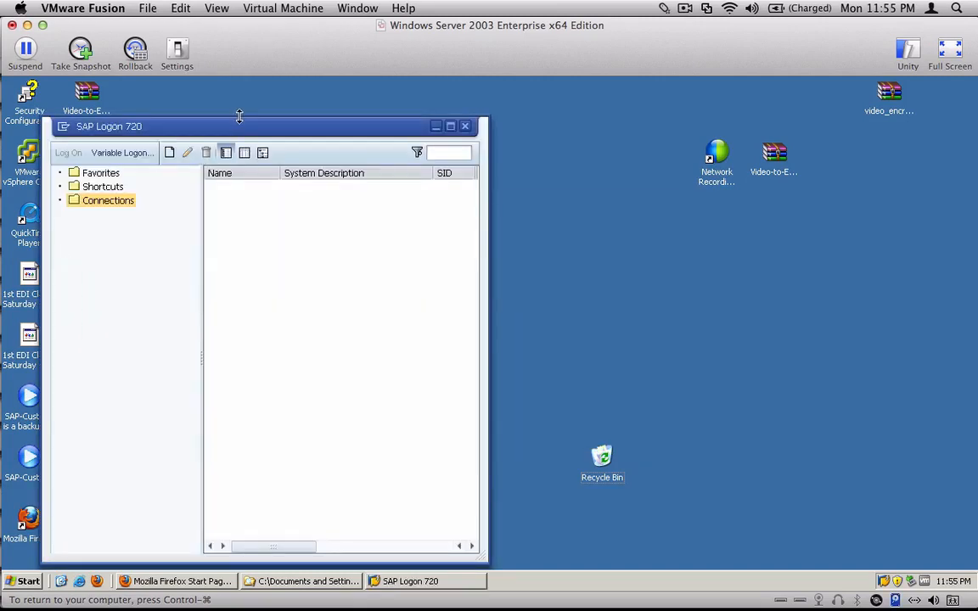
{"action": "left_click_drag", "start_coordinate": [239, 119], "coordinate": [379, 105]}
{"action": "left_click", "coordinate": [88, 276]}
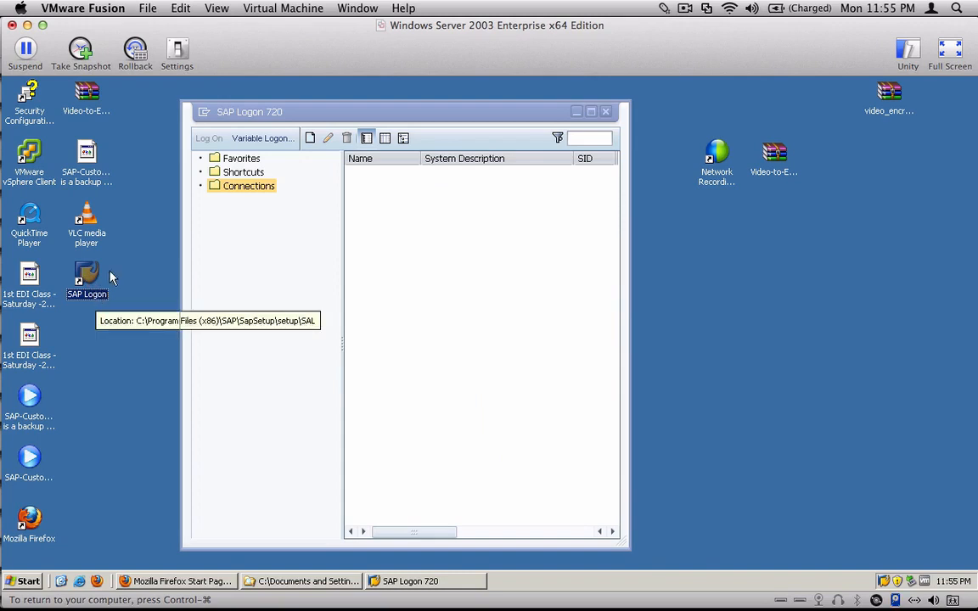
Return to SAP Logon 720 and start a new system entry under Connections.
{"action": "left_click", "coordinate": [196, 168]}
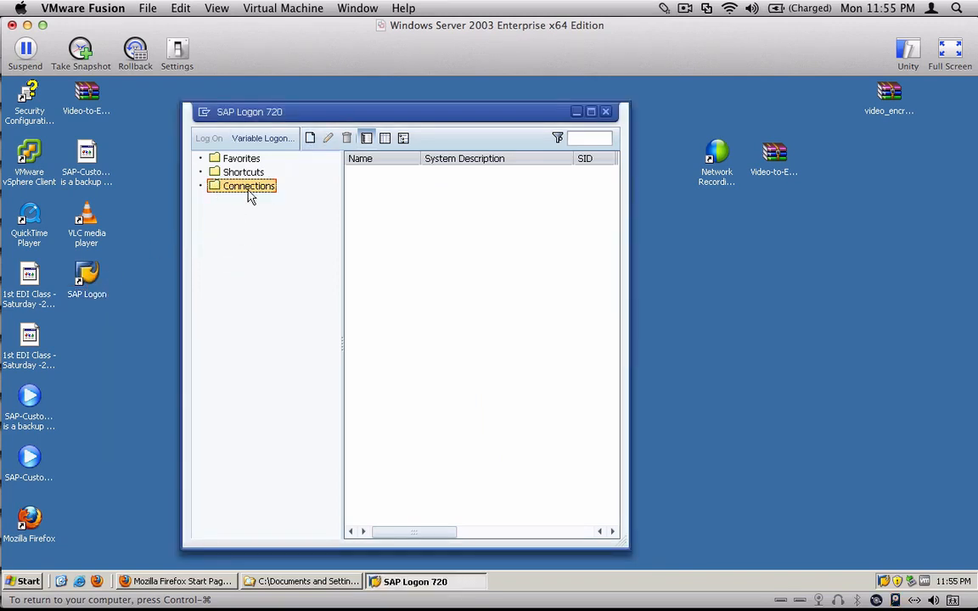
{"action": "left_click", "coordinate": [311, 138]}
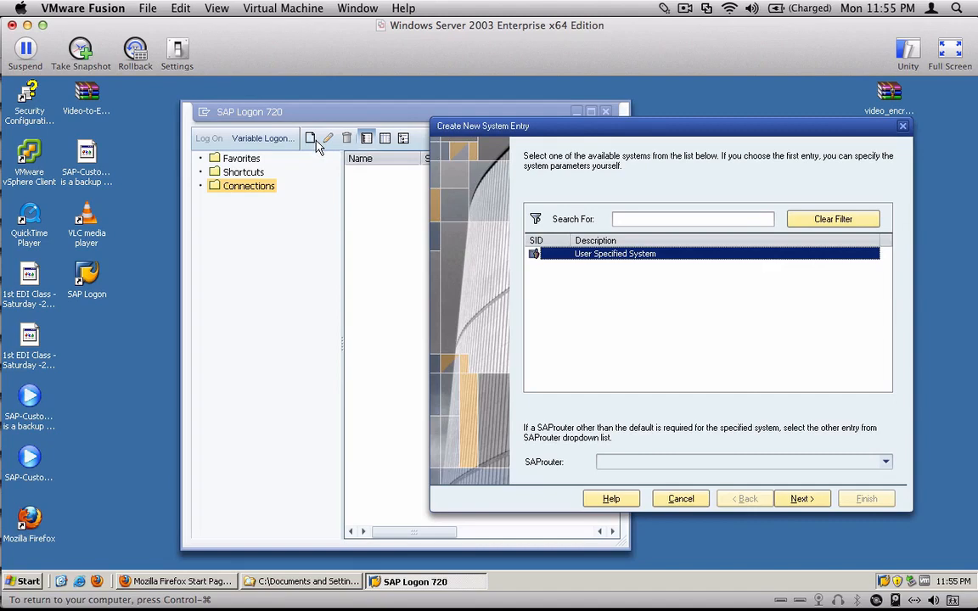
{"action": "key", "text": "ctrl+1"}
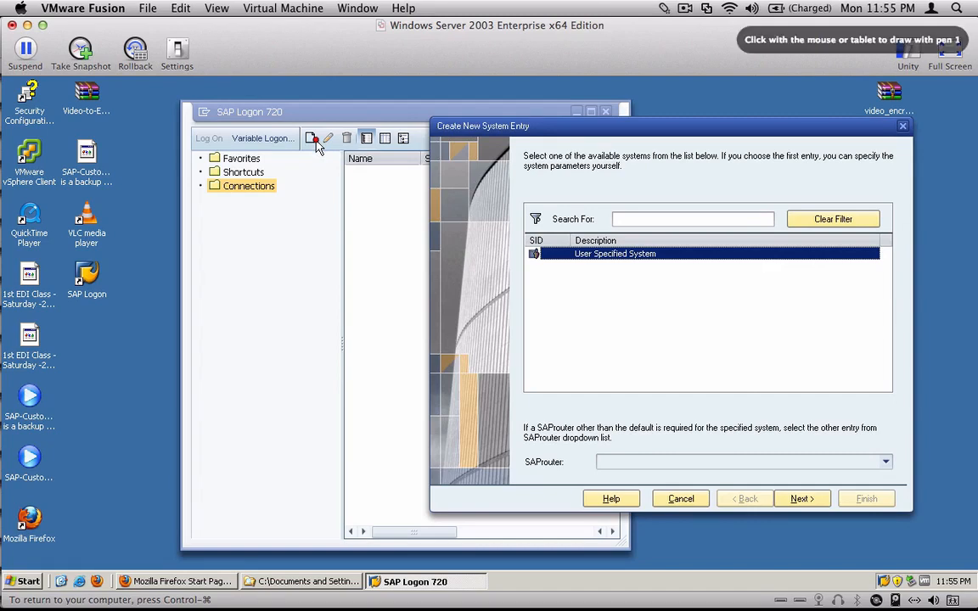
{"action": "left_click_drag", "start_coordinate": [352, 111], "coordinate": [317, 136]}
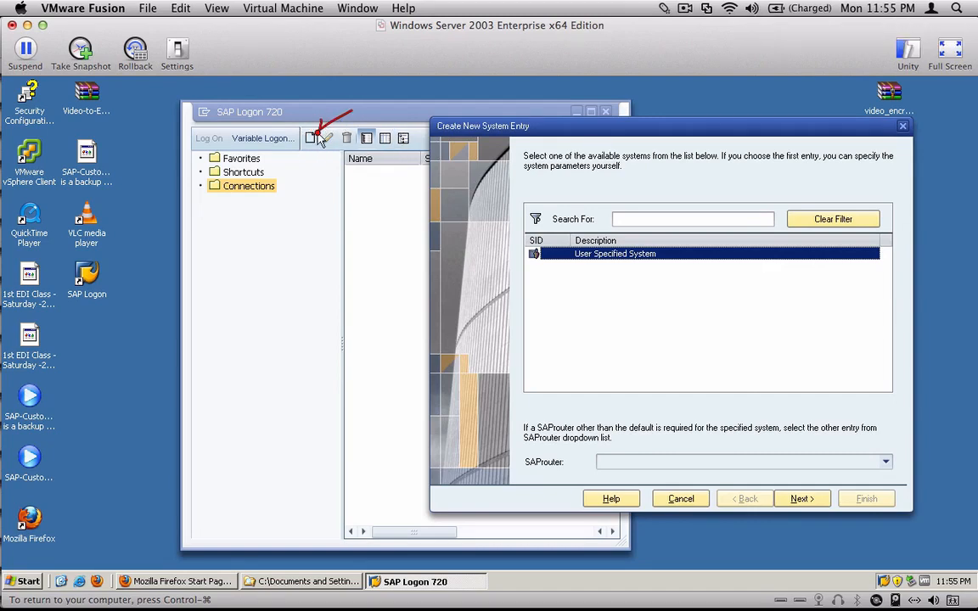
{"action": "mouse_move", "coordinate": [293, 181]}
{"action": "left_mouse_down"}
{"action": "mouse_move", "coordinate": [188, 174]}
{"action": "mouse_move", "coordinate": [217, 202]}
{"action": "mouse_move", "coordinate": [336, 177]}
{"action": "mouse_move", "coordinate": [326, 187]}
{"action": "left_mouse_up"}
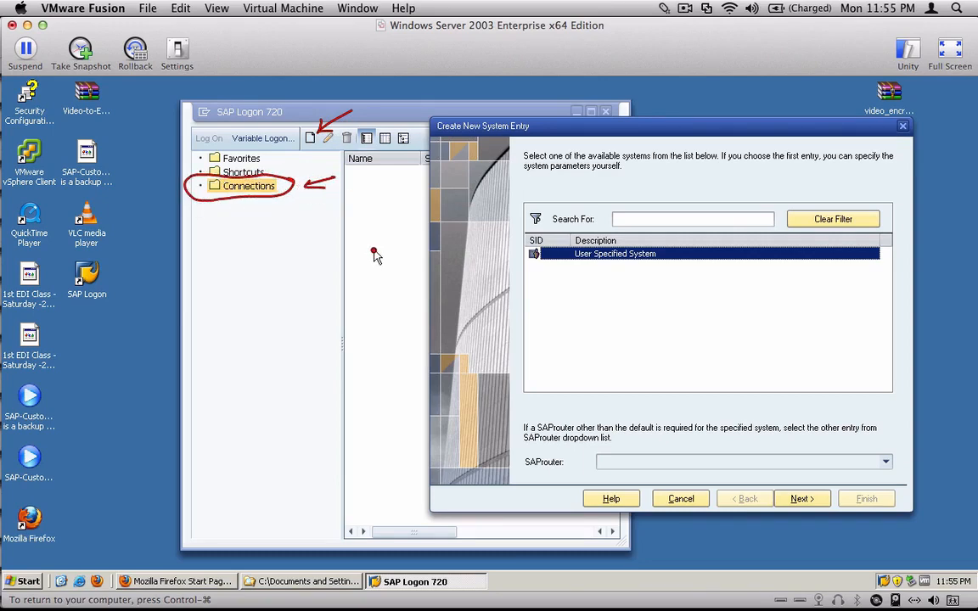
{"action": "key", "text": "Escape"}
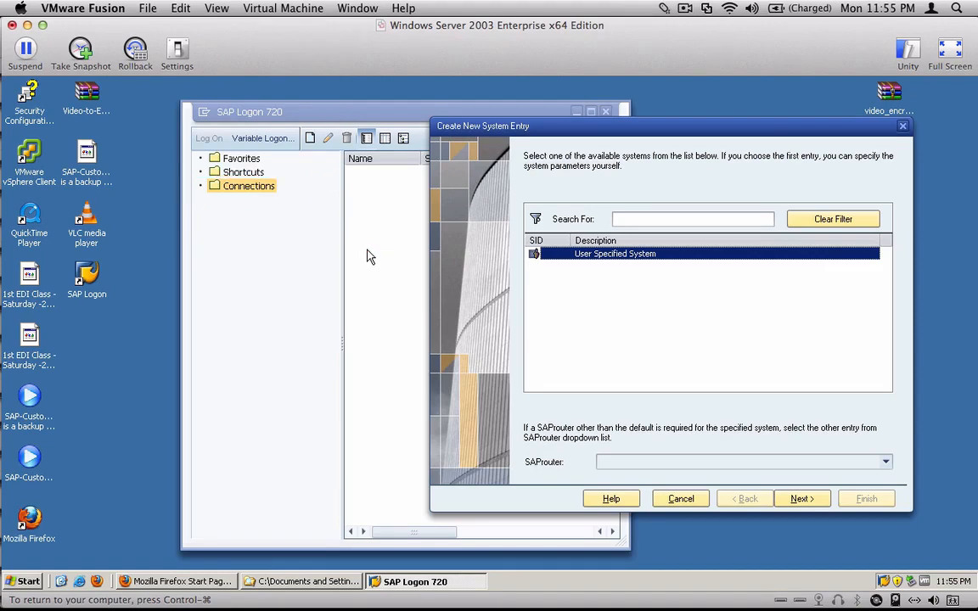
Continue with the User Specified System as a Custom Application Server connection and enter SAP as its description.
{"action": "left_click", "coordinate": [801, 498]}
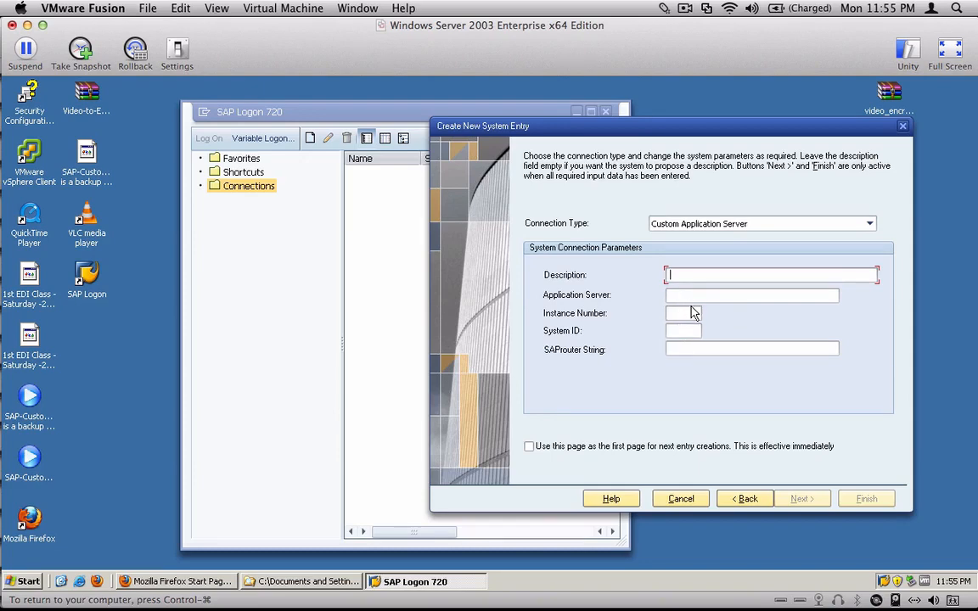
{"action": "key", "text": "Tab"}
{"action": "key", "text": "Tab"}
{"action": "key", "text": "Tab"}
{"action": "left_click", "coordinate": [682, 295]}
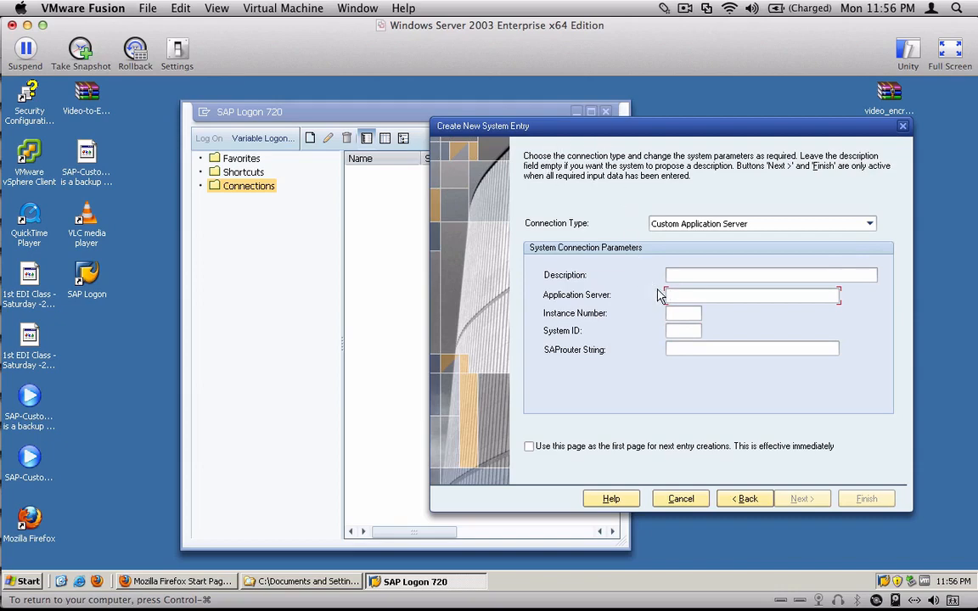
{"action": "left_click", "coordinate": [685, 275]}
{"action": "type", "text": "SAP"}
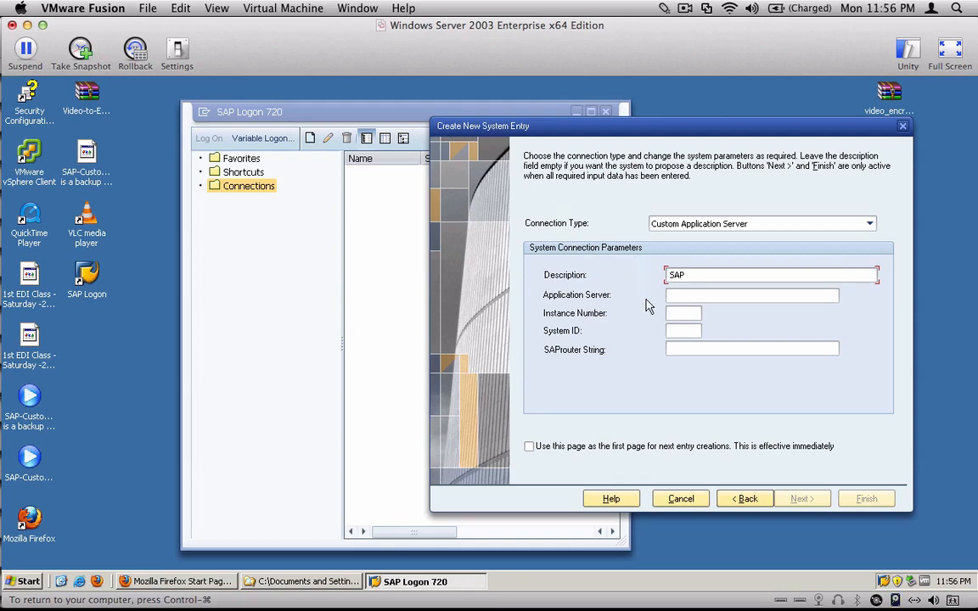
Set the connection's instance number to 00 and its system ID to C11.
{"action": "left_click", "coordinate": [701, 294]}
{"action": "left_click", "coordinate": [684, 314]}
{"action": "left_click", "coordinate": [682, 330]}
{"action": "type", "text": "00"}
{"action": "key", "text": "shift+Tab"}
{"action": "type", "text": "00"}
{"action": "key", "text": "Tab"}
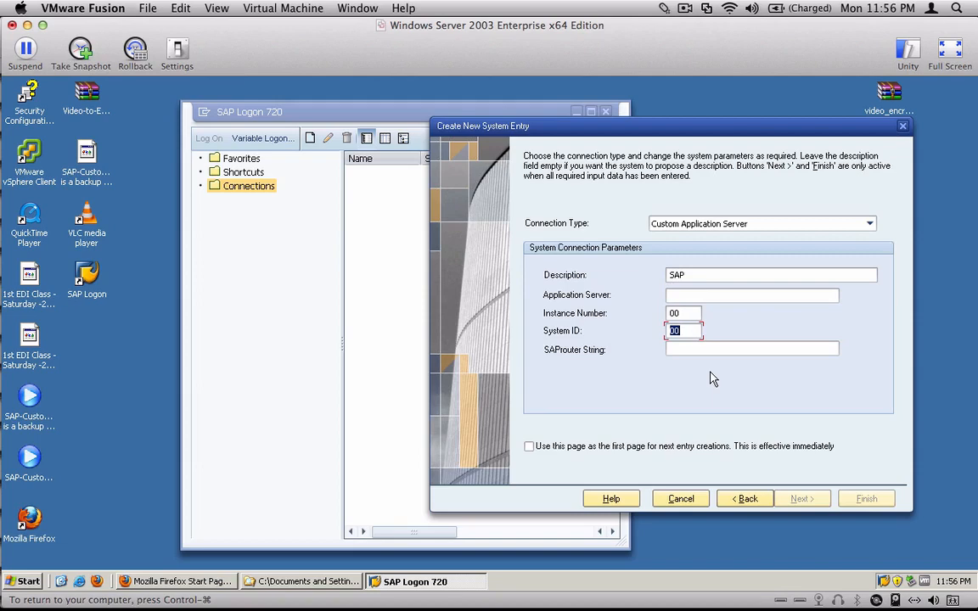
{"action": "type", "text": "C11"}
Set the application server to 100.121.65.98 and finish the system entry with the default language and encoding.
{"action": "left_click", "coordinate": [775, 297]}
{"action": "type", "text": "100"}
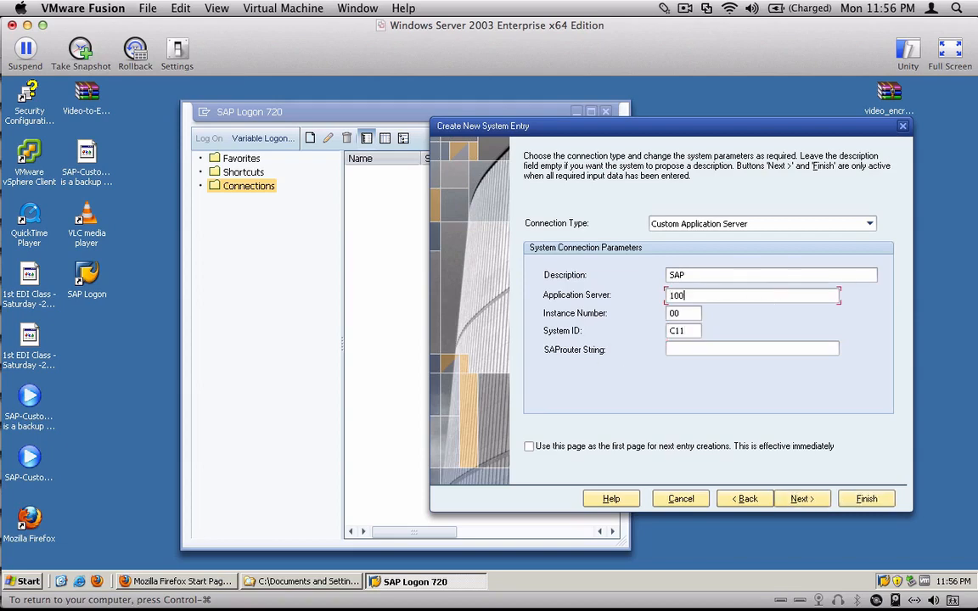
{"action": "type", "text": ".121.65.98"}
{"action": "left_click_drag", "start_coordinate": [742, 297], "coordinate": [654, 291]}
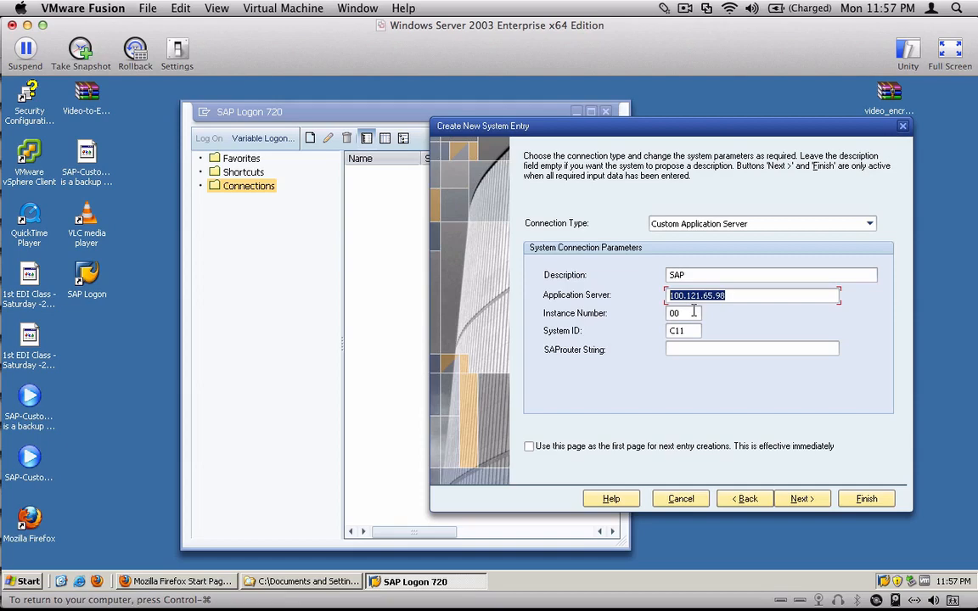
{"action": "left_click", "coordinate": [803, 498]}
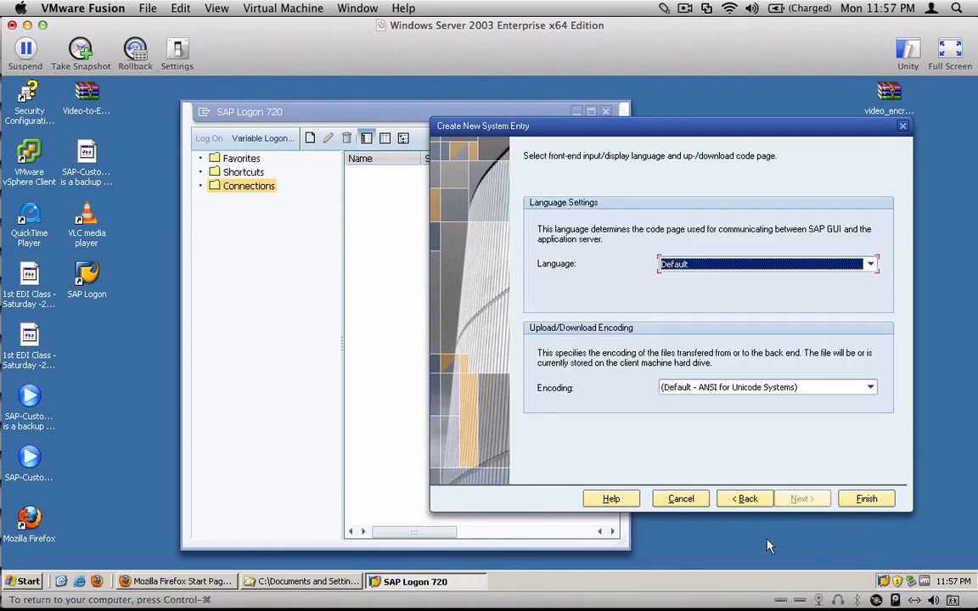
{"action": "left_click", "coordinate": [866, 498]}
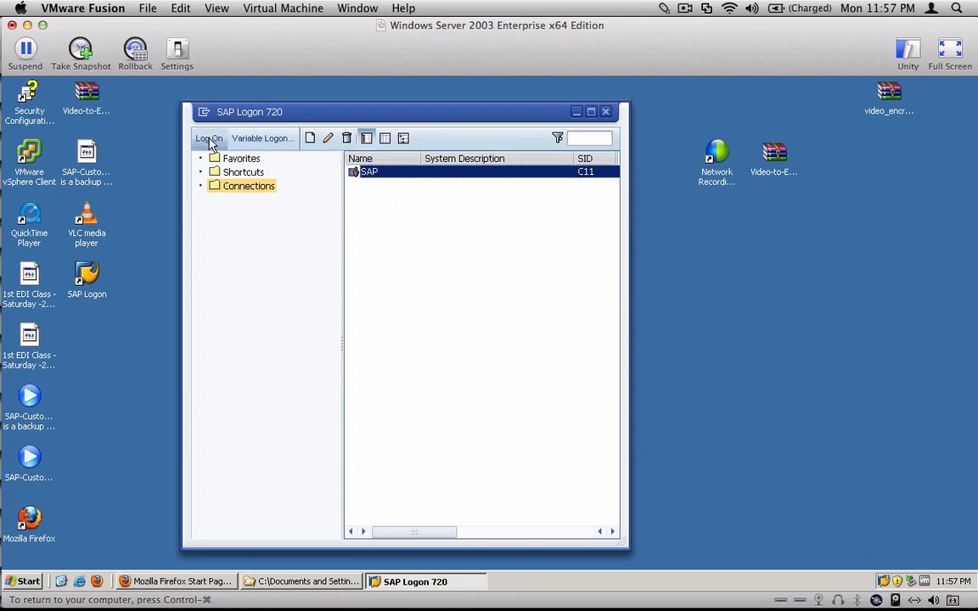
Try to log on to the SAP connection and decline the detailed error description.
{"action": "left_click", "coordinate": [209, 139]}
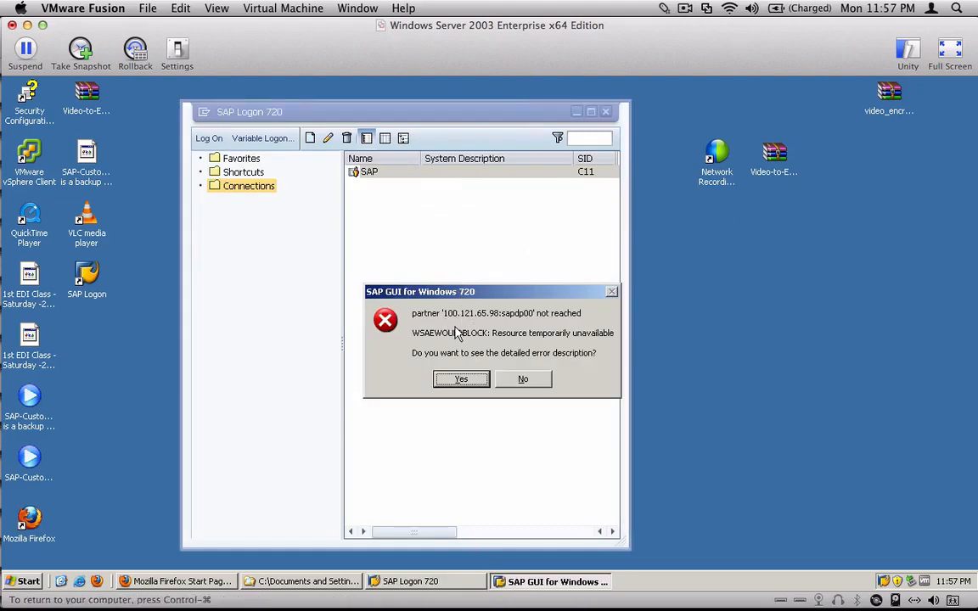
{"action": "left_click", "coordinate": [523, 380]}
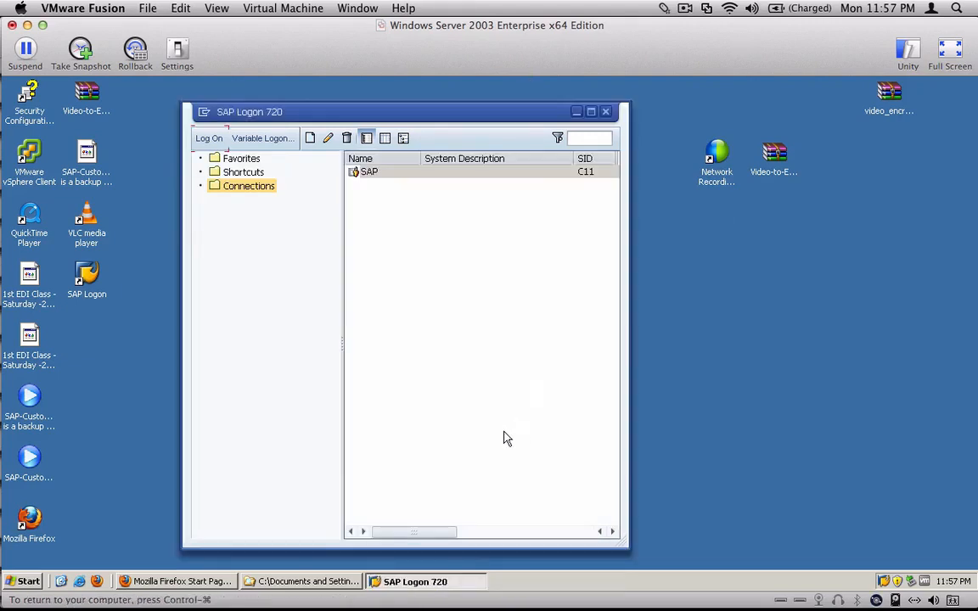
Open the SAP connection's System Entry Properties for editing and clear the application server address.
{"action": "left_click", "coordinate": [368, 172]}
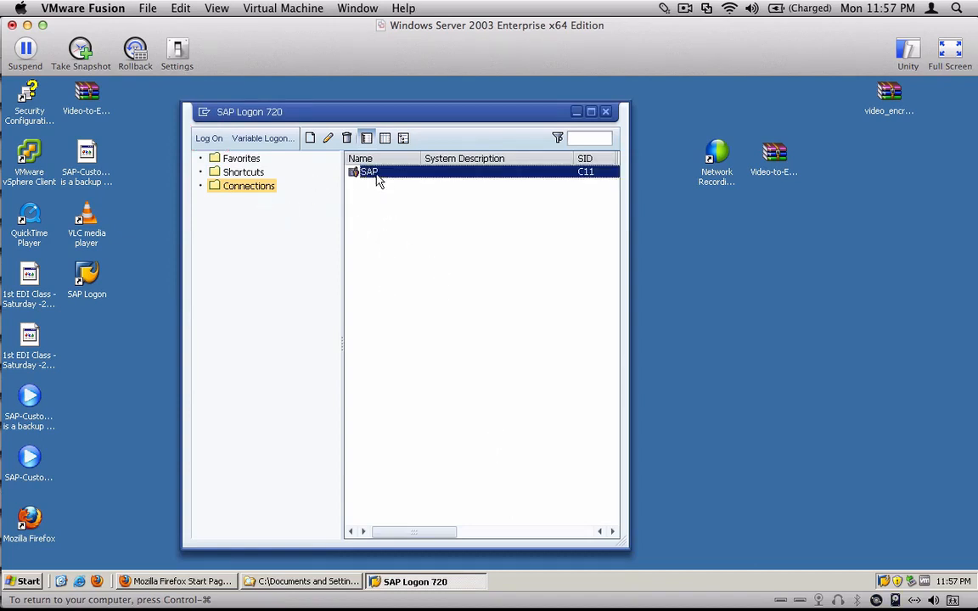
{"action": "left_click", "coordinate": [326, 139]}
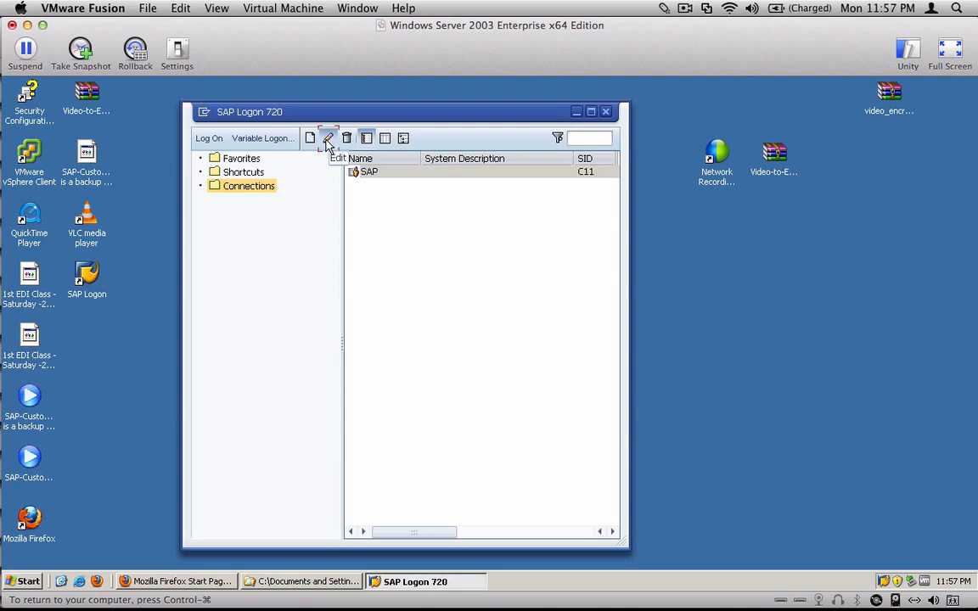
{"action": "left_click_drag", "start_coordinate": [387, 132], "coordinate": [668, 123]}
{"action": "left_click_drag", "start_coordinate": [709, 303], "coordinate": [628, 301]}
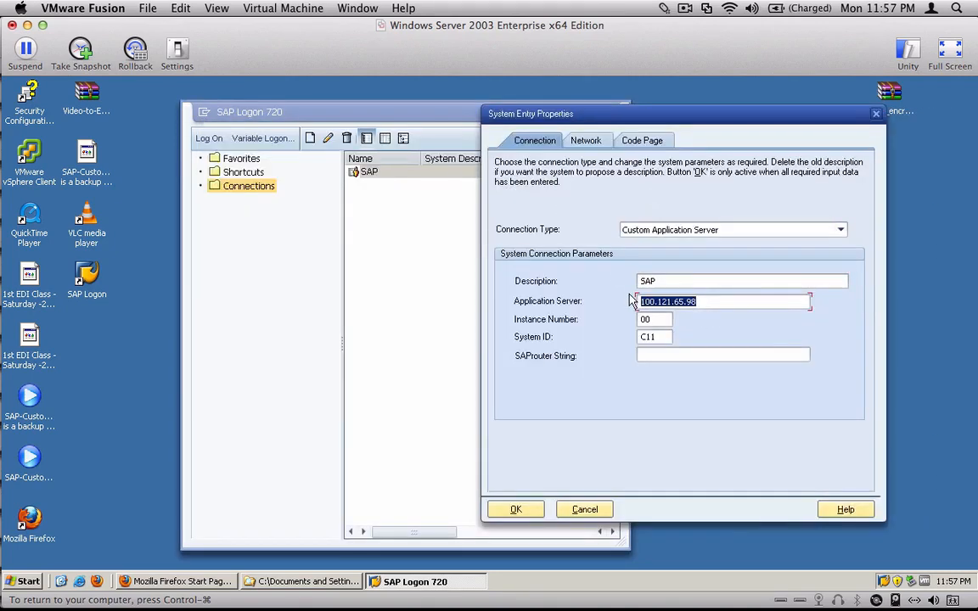
{"action": "key", "text": "BackSpace"}
{"action": "key", "text": "Tab"}
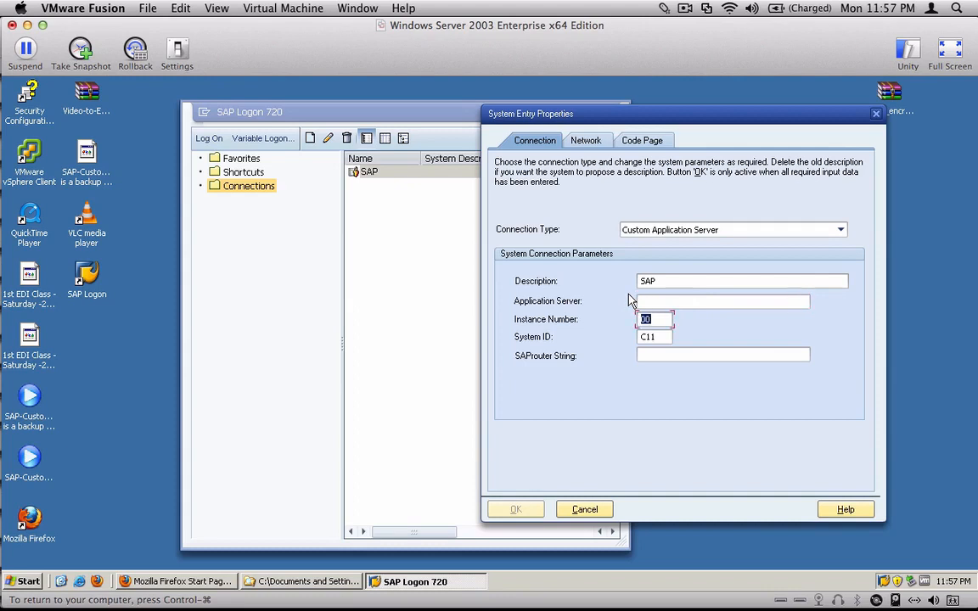
{"action": "key", "text": "Tab"}
{"action": "left_click", "coordinate": [684, 8]}
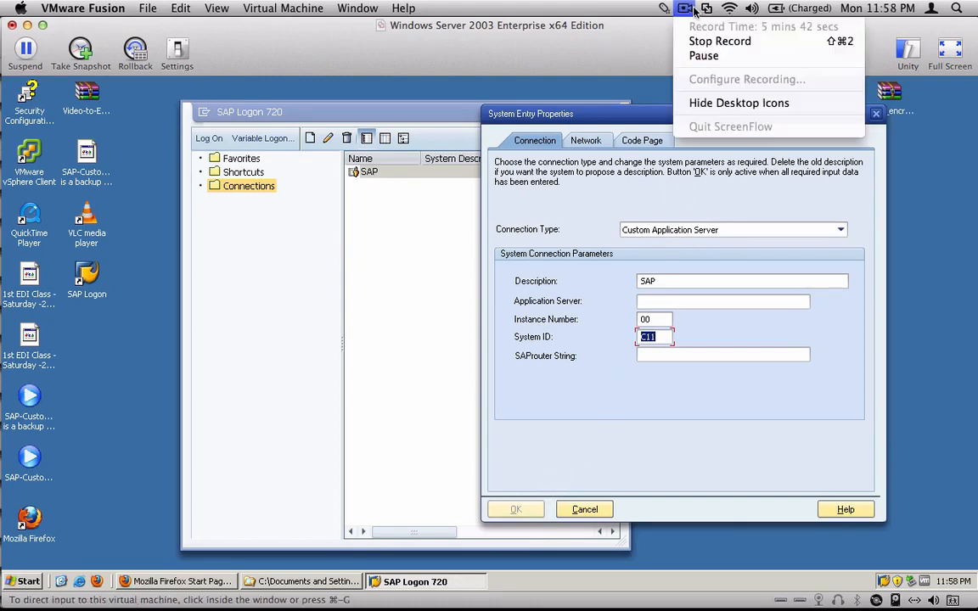
{"action": "left_click", "coordinate": [704, 56]}
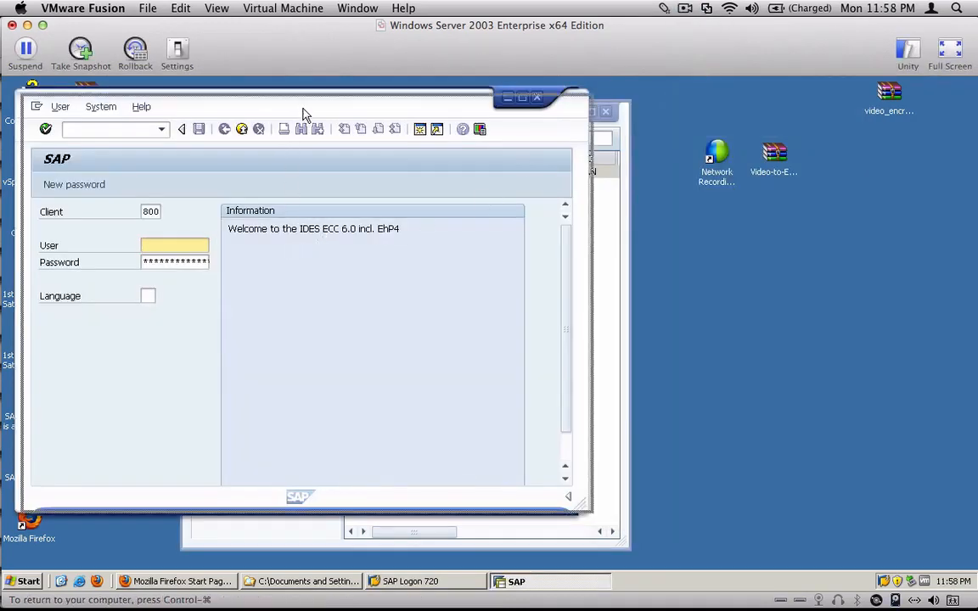
Close the open SAP logon window and start a new logon from the SAP connection.
{"action": "left_click_drag", "start_coordinate": [301, 114], "coordinate": [527, 145]}
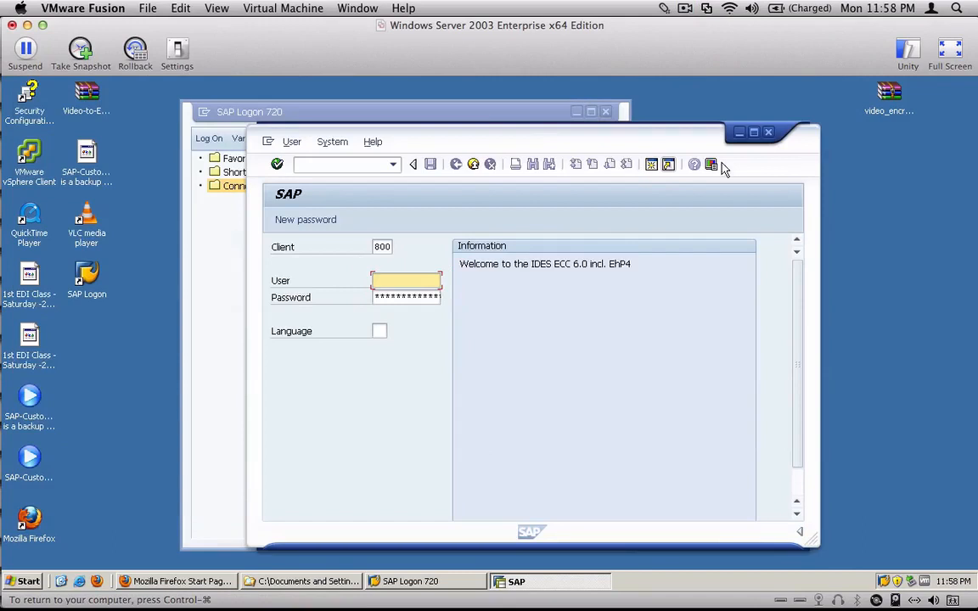
{"action": "left_click", "coordinate": [768, 132]}
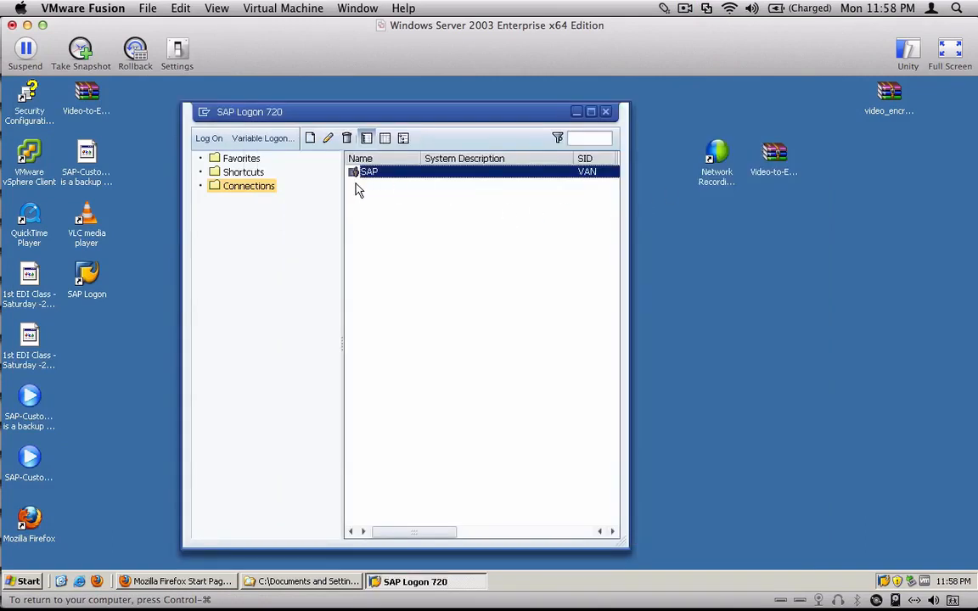
{"action": "left_click", "coordinate": [209, 137]}
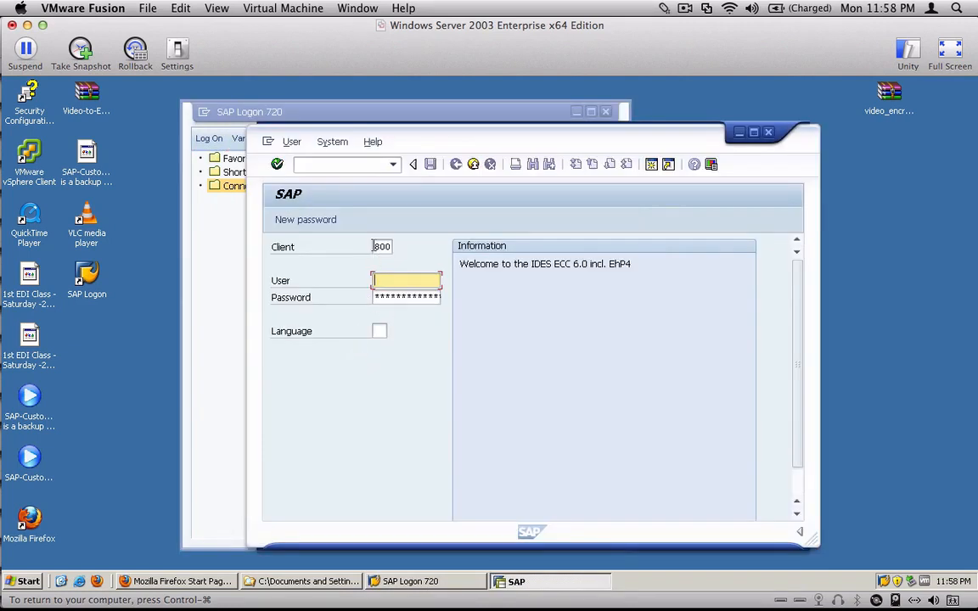
Log on to client 800 with the user name and account password, and maximize the SAP window.
{"action": "left_click_drag", "start_coordinate": [374, 247], "coordinate": [395, 248]}
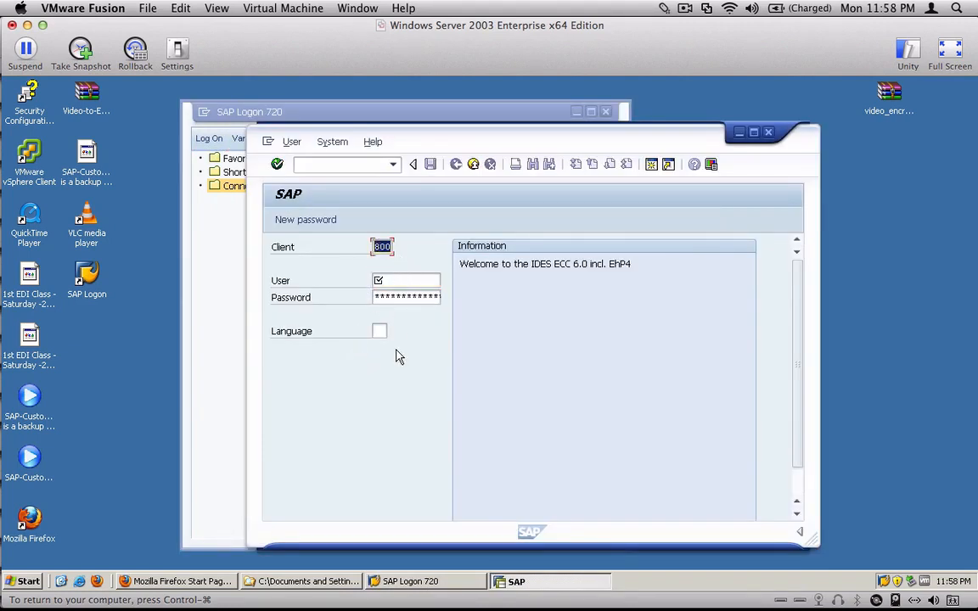
{"action": "left_click", "coordinate": [394, 280]}
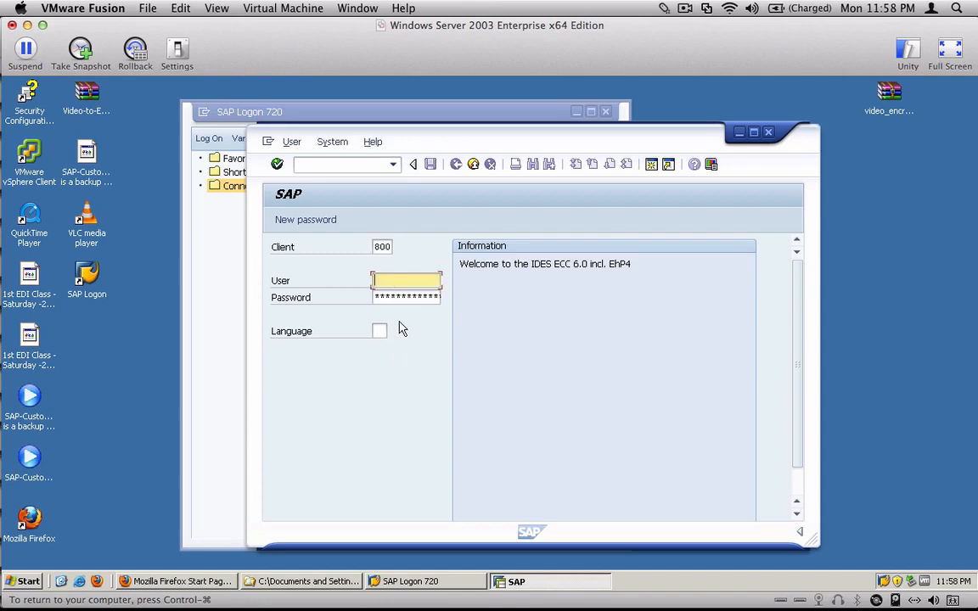
{"action": "type", "text": "siva"}
{"action": "key", "text": "Tab"}
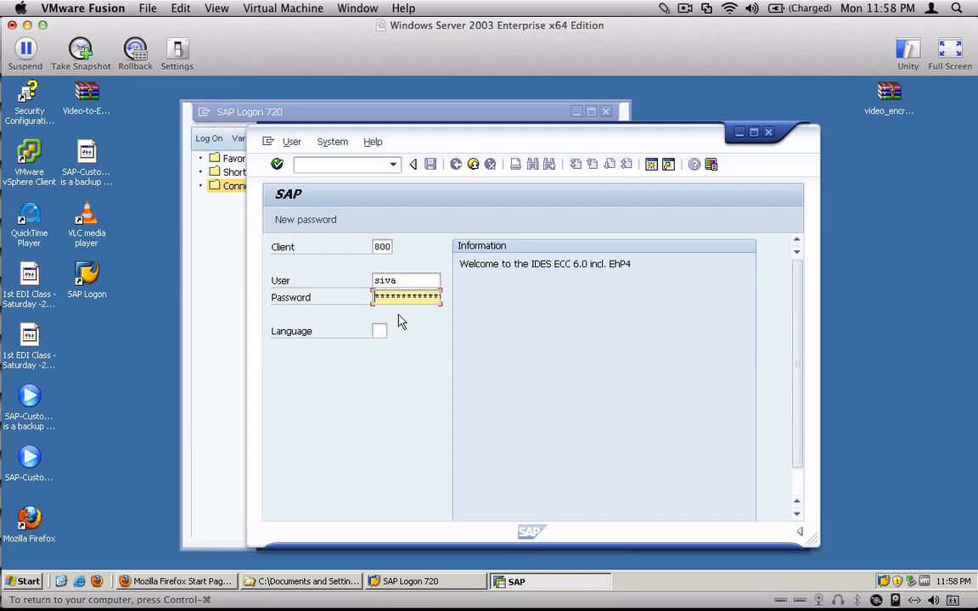
{"action": "type", "text": "***"}
{"action": "key", "text": "Return"}
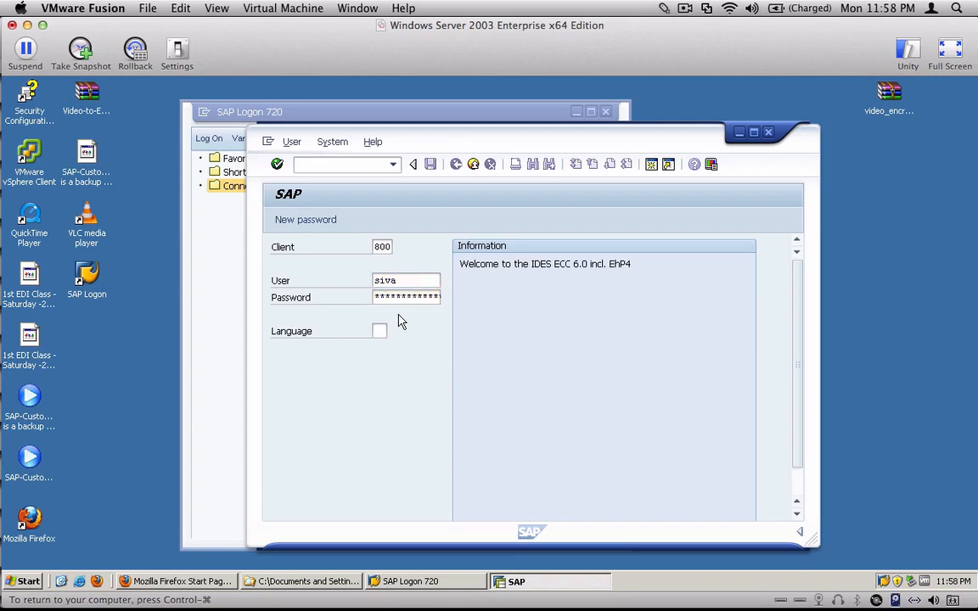
{"action": "left_click", "coordinate": [755, 134]}
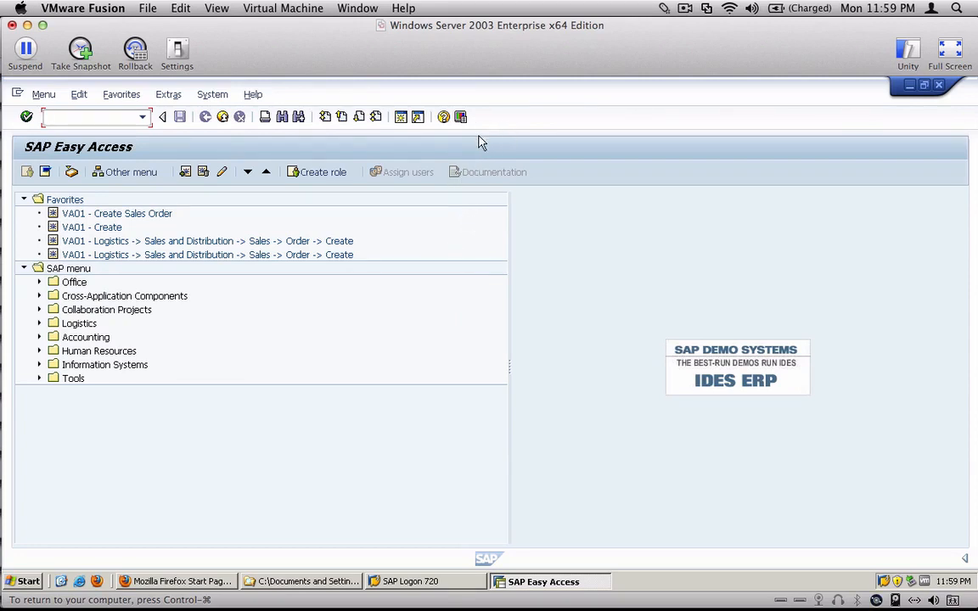
In the SAP GUI options for Visualization & Interaction, show keys within dropdown lists, sort by keys, and save the changes.
{"action": "left_click", "coordinate": [460, 116]}
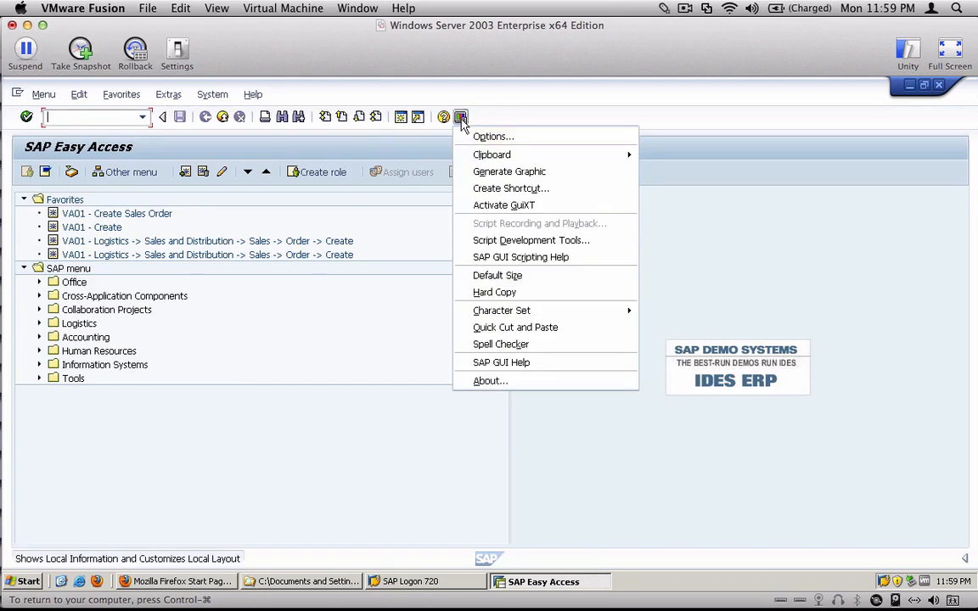
{"action": "left_click", "coordinate": [552, 146]}
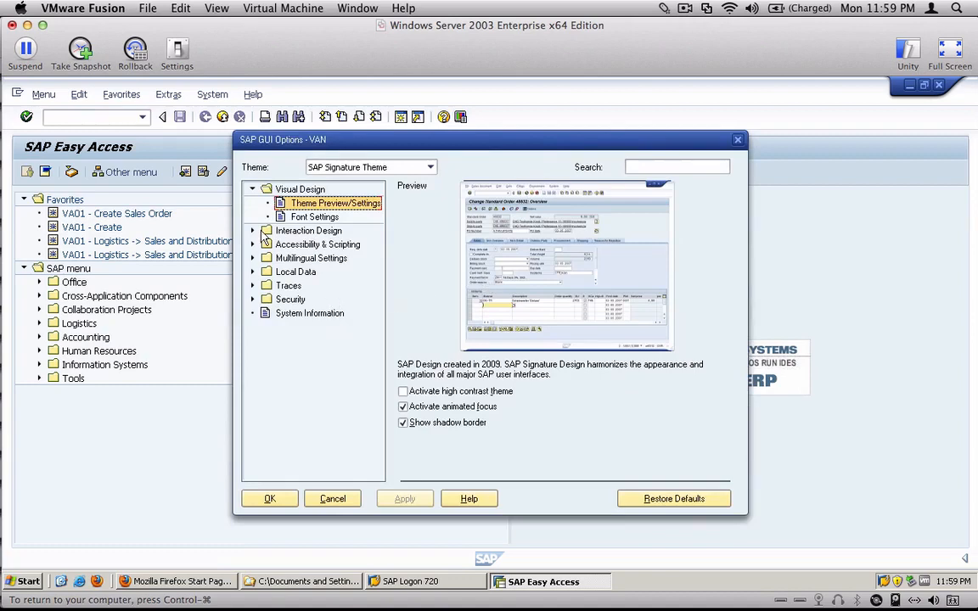
{"action": "left_click", "coordinate": [253, 230]}
{"action": "left_click", "coordinate": [335, 258]}
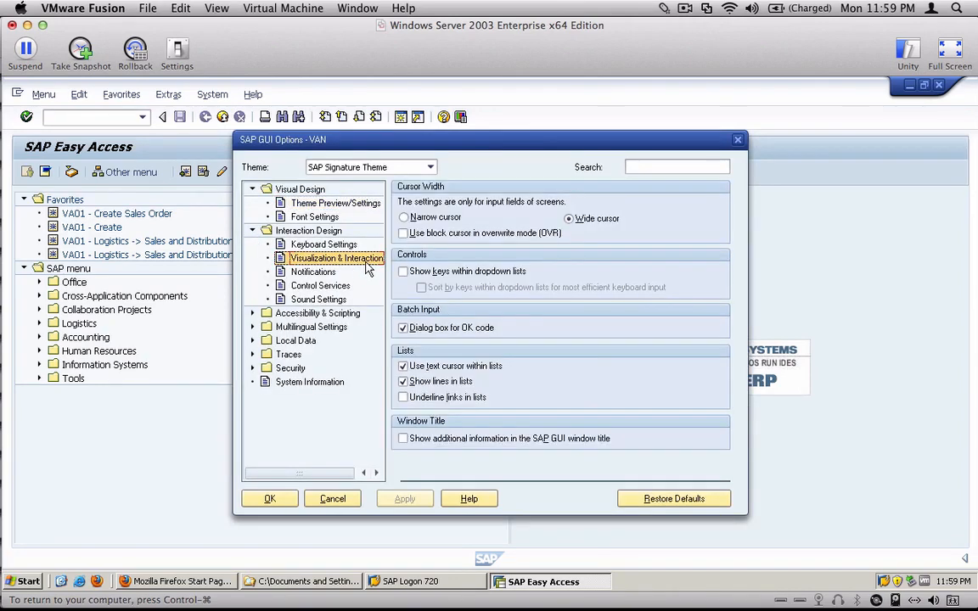
{"action": "left_click", "coordinate": [404, 271]}
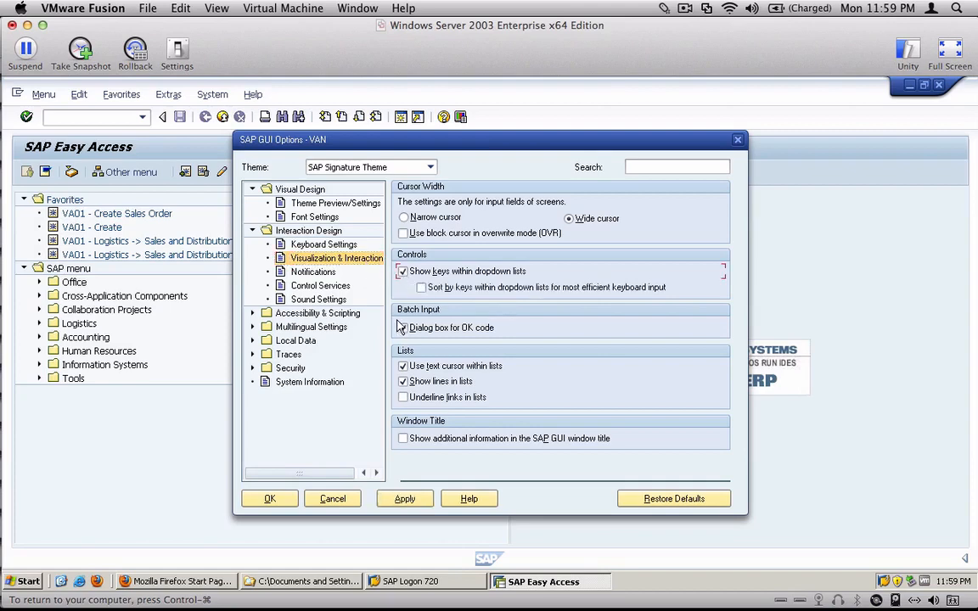
{"action": "left_click", "coordinate": [435, 291]}
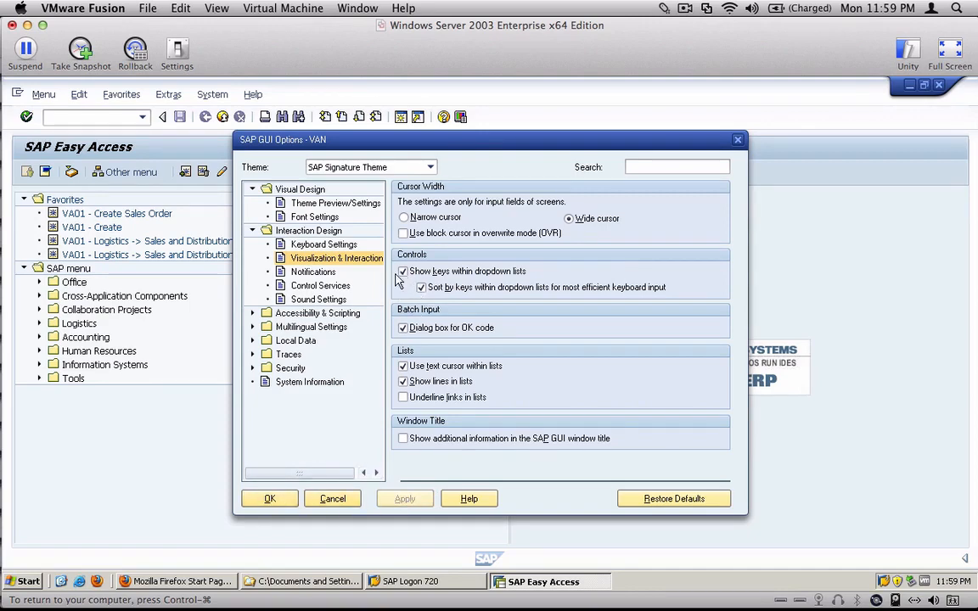
{"action": "left_click", "coordinate": [333, 262]}
{"action": "left_click", "coordinate": [270, 500]}
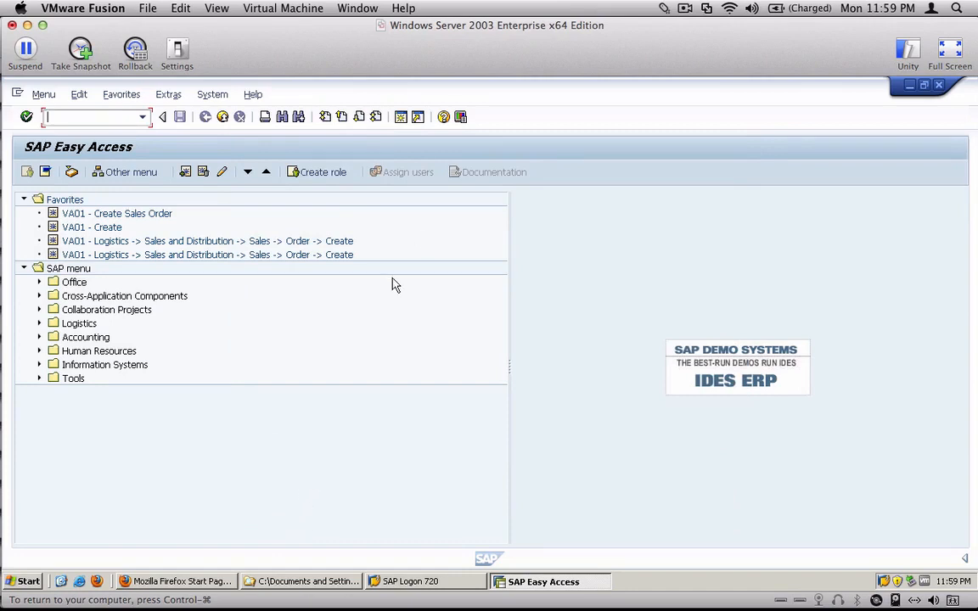
Review the Settings for the SAP Easy Access menu.
{"action": "left_click", "coordinate": [169, 96]}
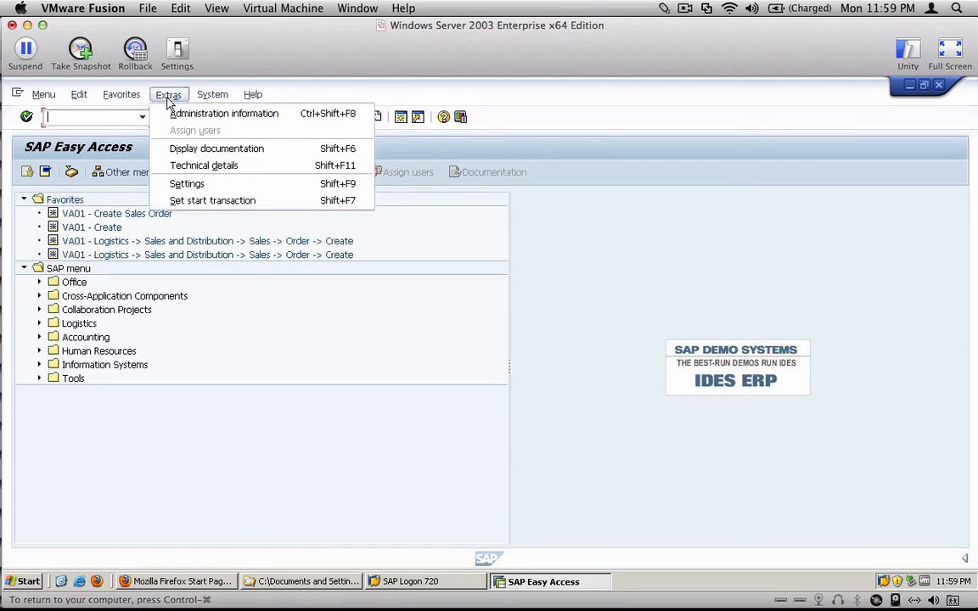
{"action": "left_click", "coordinate": [295, 191]}
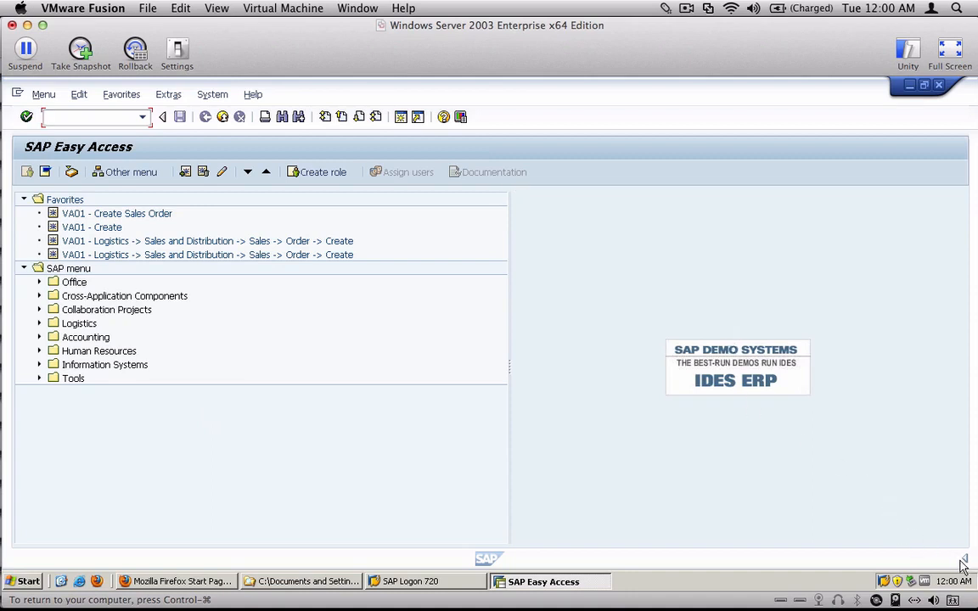
Set the expanded status bar to display the current transaction and start transaction VA01.
{"action": "left_click", "coordinate": [868, 560]}
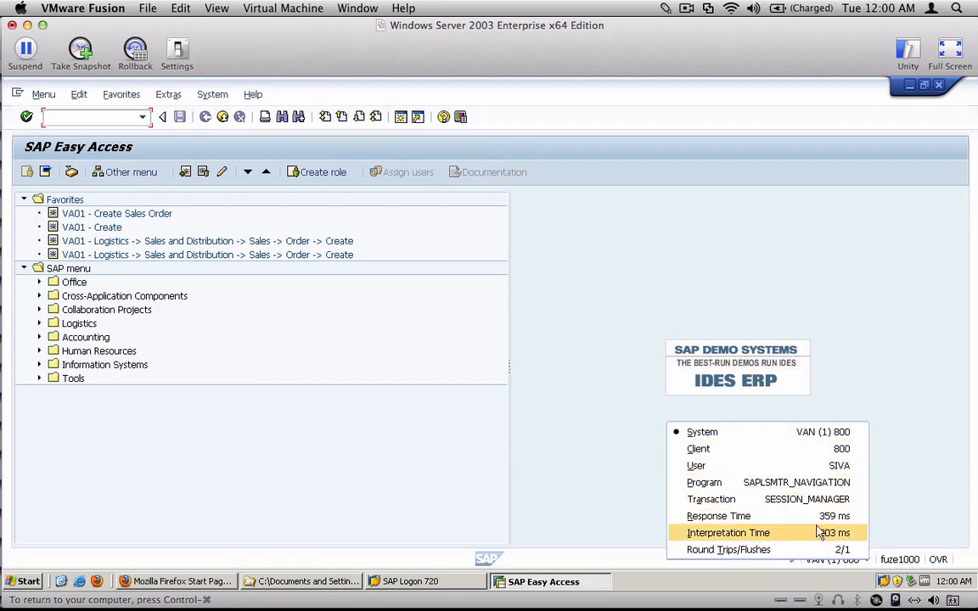
{"action": "left_click", "coordinate": [798, 501]}
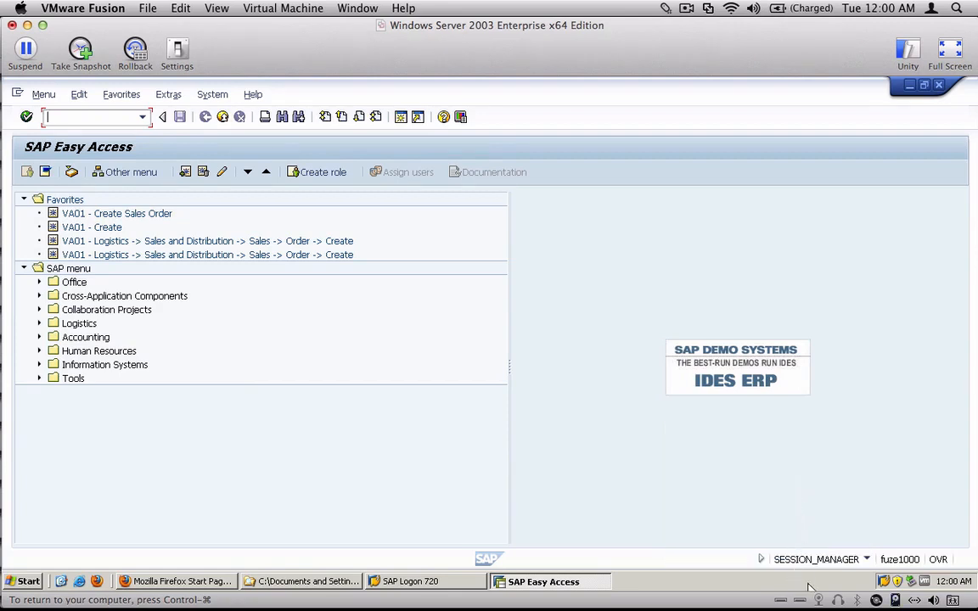
{"action": "left_click", "coordinate": [868, 562]}
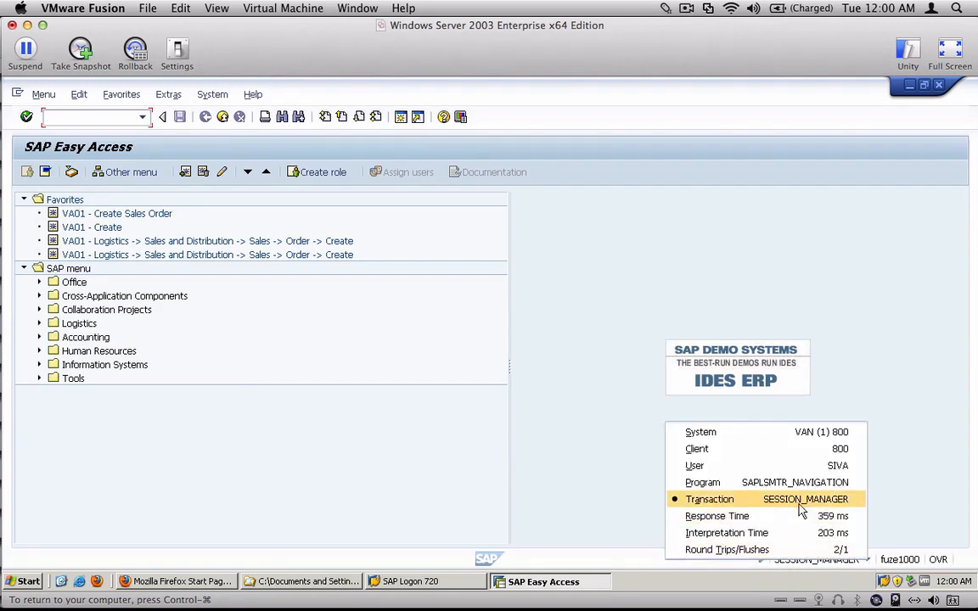
{"action": "left_click", "coordinate": [917, 506]}
{"action": "left_click", "coordinate": [87, 118]}
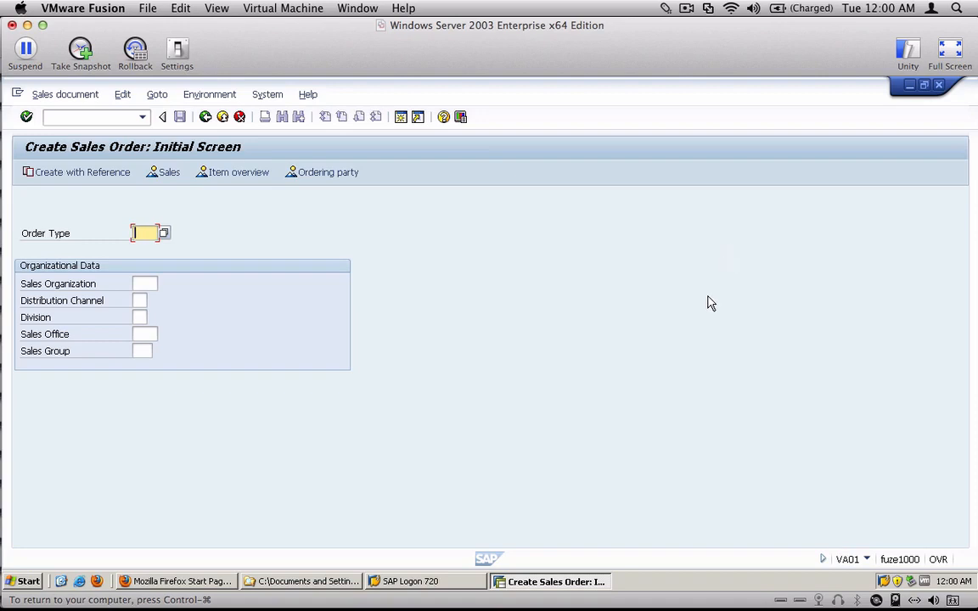
{"action": "left_click", "coordinate": [686, 8]}
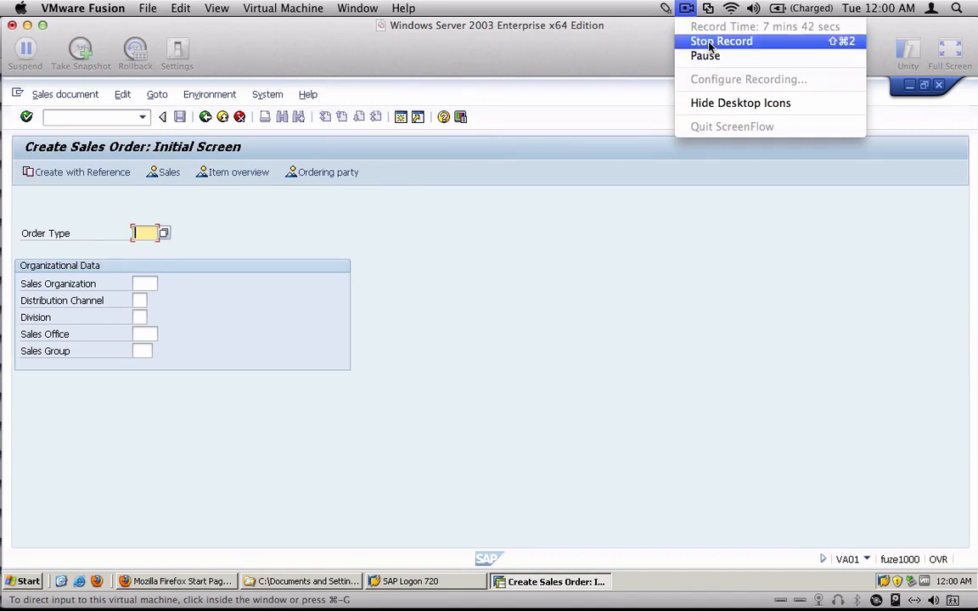
{"action": "left_click", "coordinate": [632, 315]}
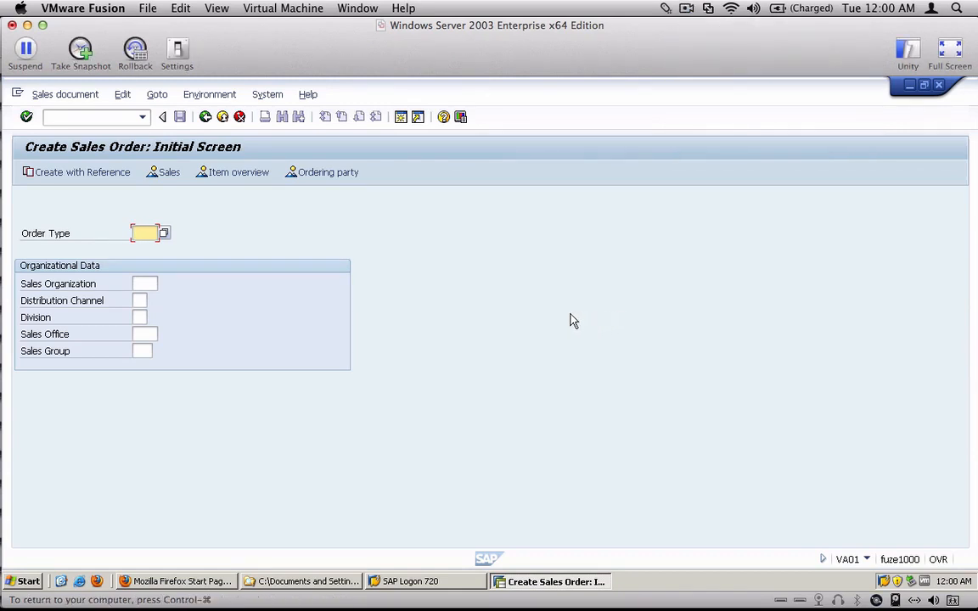
{"action": "left_click", "coordinate": [687, 8]}
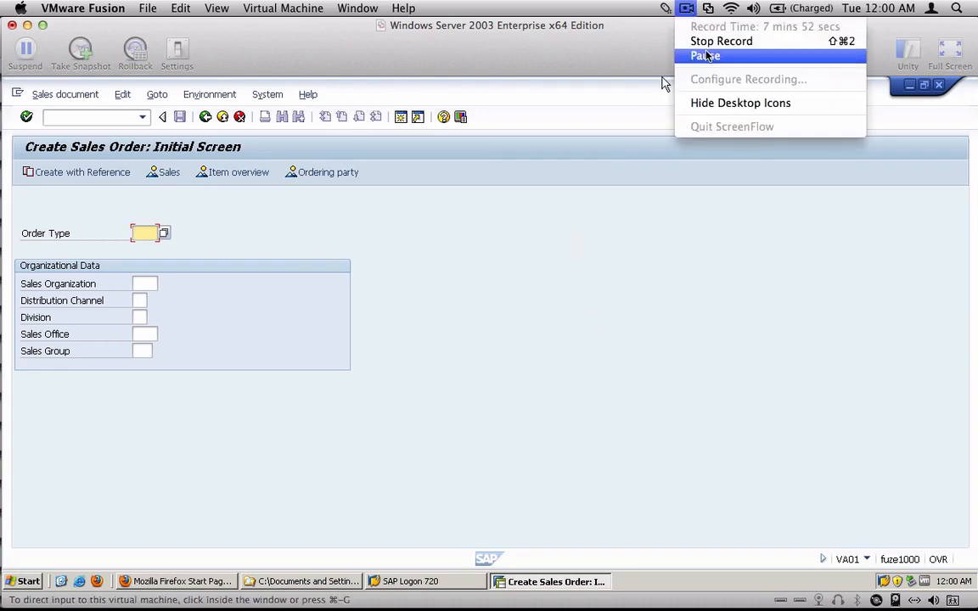